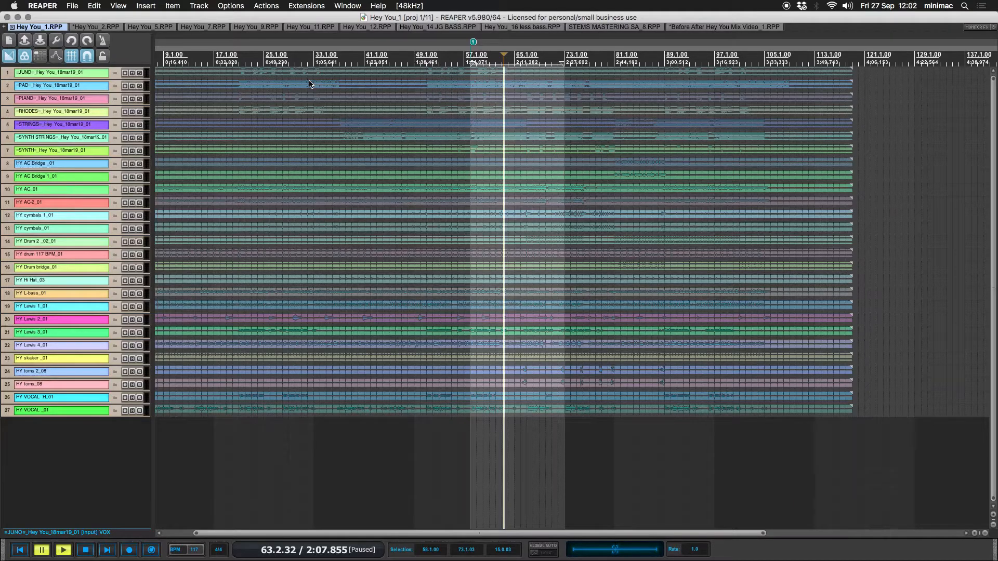
# Step: Switch to the Hey_You_2 project and show its mixer to examine the effects channels from CHORUS to VERB
pyautogui.click(111, 27)
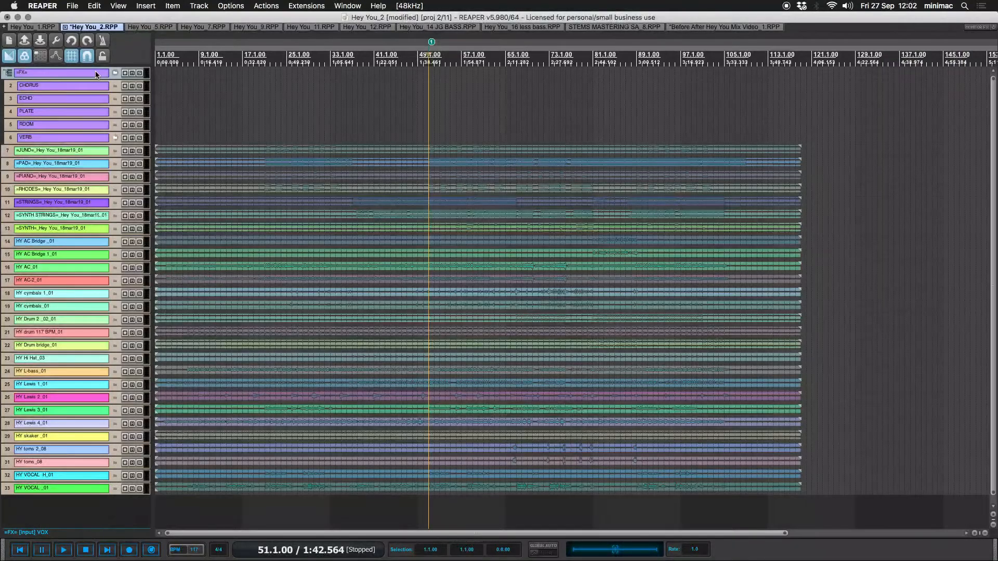
pyautogui.press('super+m')
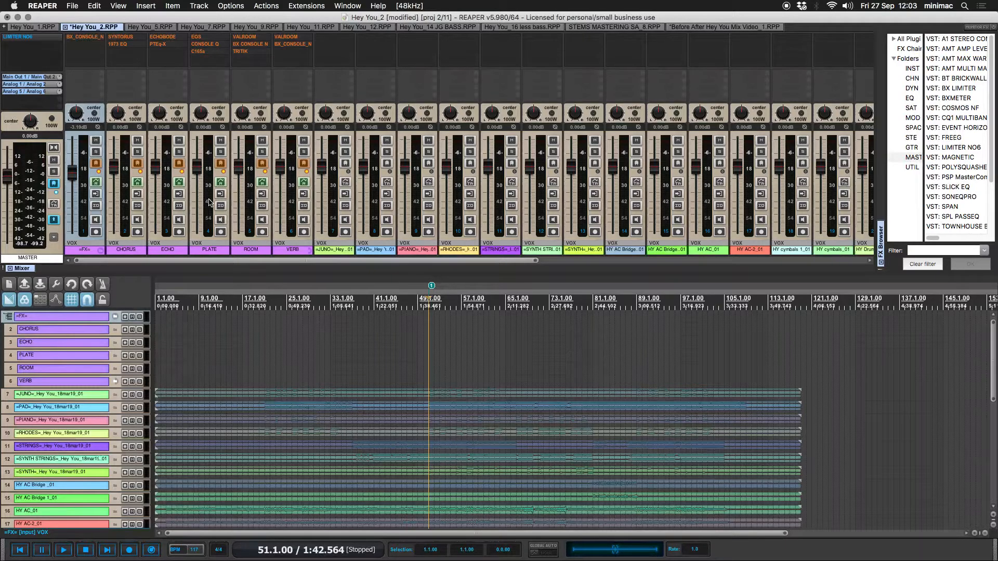
pyautogui.click(114, 252)
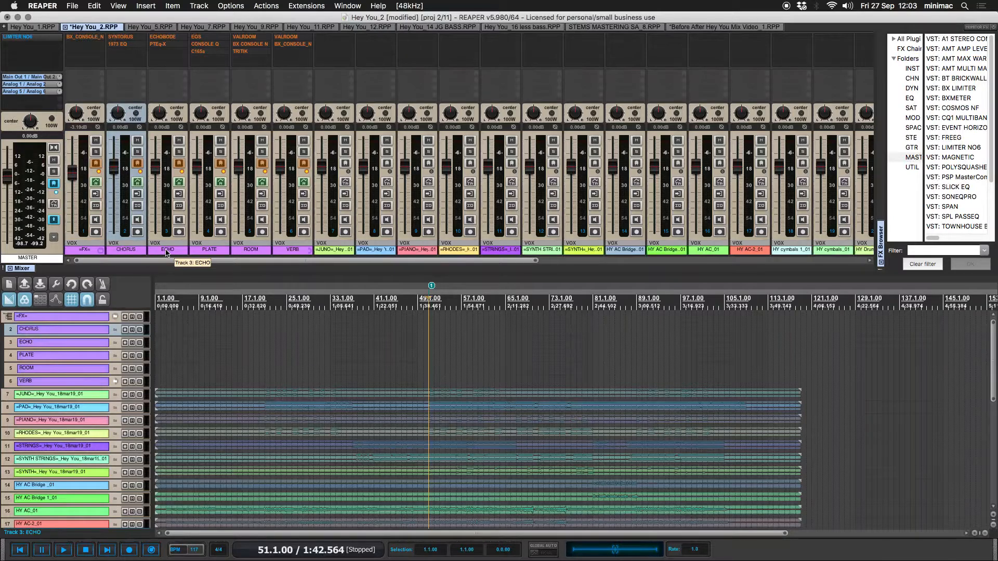
pyautogui.click(253, 251)
pyautogui.click(287, 253)
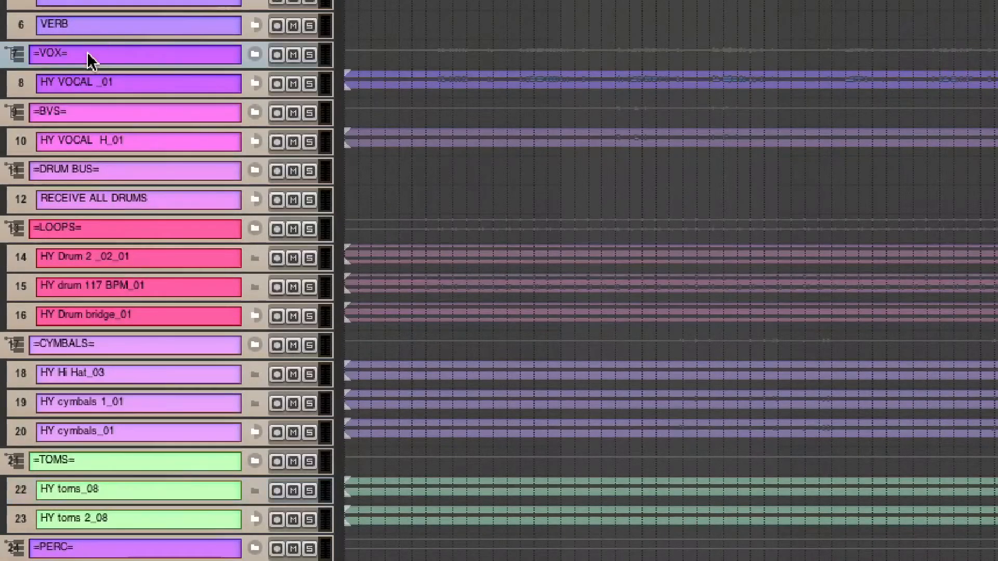
# Step: Examine the instrument folder tracks in the Hey_You_5 project, from =BVS= and =DRUM BUS= through =LOOPS=, =CYMBALS=, =TOMS= and =PERC=
pyautogui.click(90, 114)
pyautogui.click(106, 171)
pyautogui.click(100, 229)
pyautogui.click(99, 347)
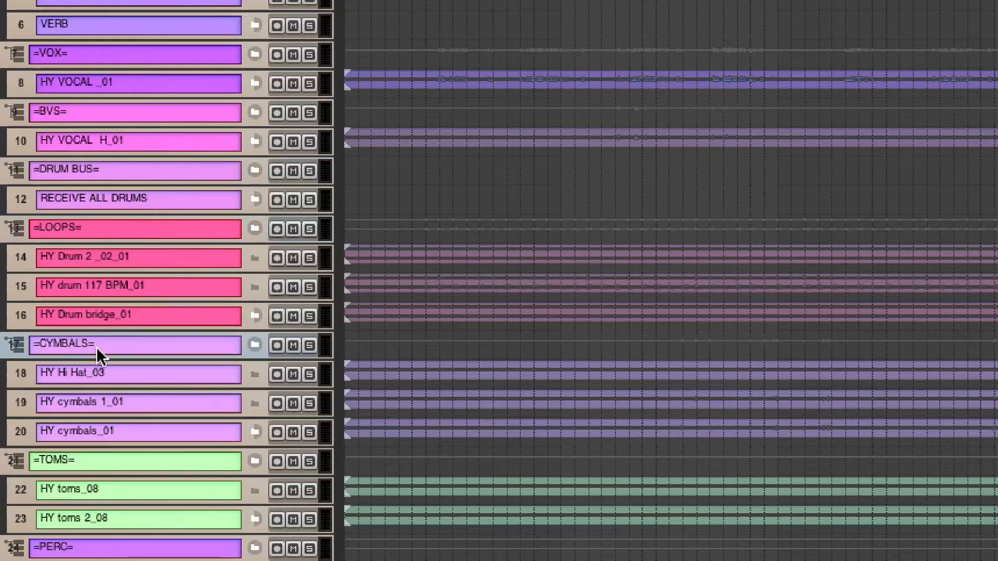
pyautogui.click(104, 470)
pyautogui.click(98, 546)
pyautogui.scroll(-6, 99, 551)
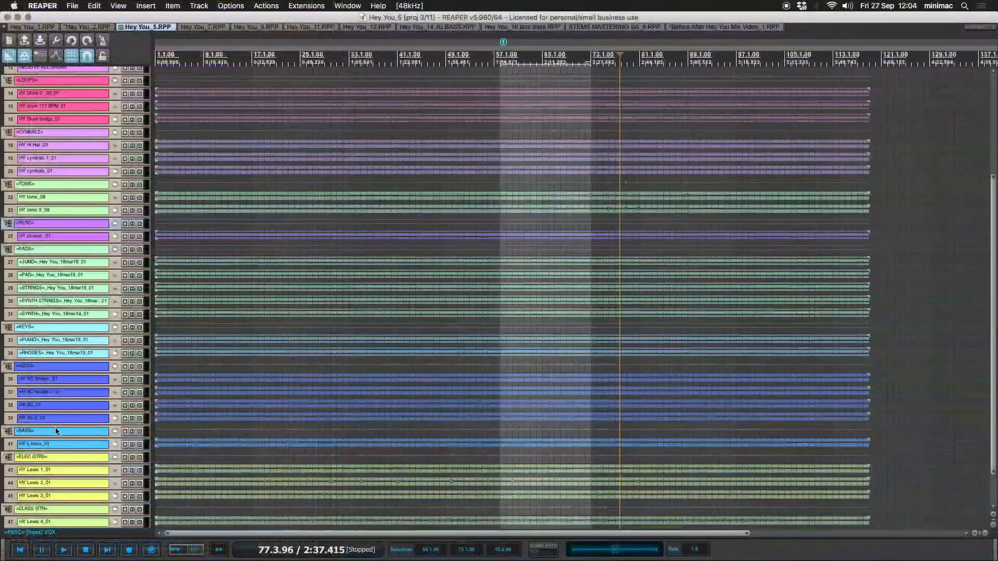
# Step: Move the =BASS= folder with its L-bass track between the =PERC= and =PADS= folders
pyautogui.moveTo(60, 431); pyautogui.dragTo(45, 245)
pyautogui.scroll(-2, 27, 425)
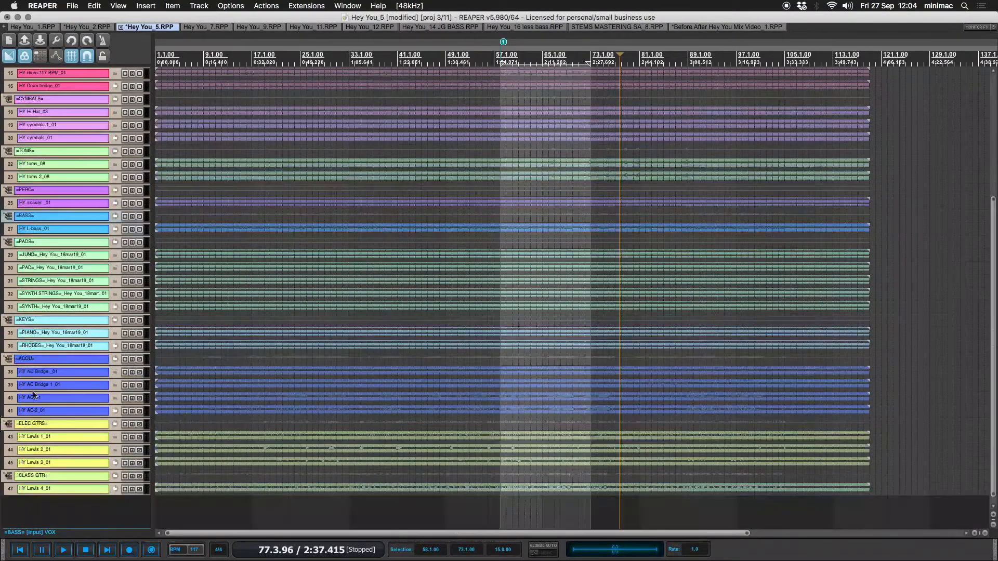
pyautogui.scroll(6, 36, 393)
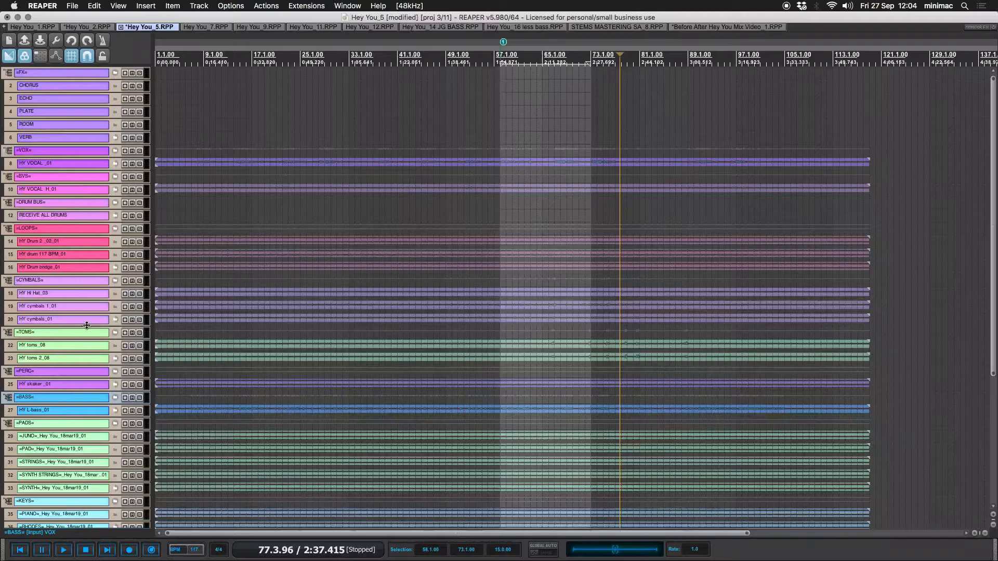
# Step: Hide the child tracks and show the mixer to examine the folder channels from =FX= to =CLASS GTR=
pyautogui.press('f')
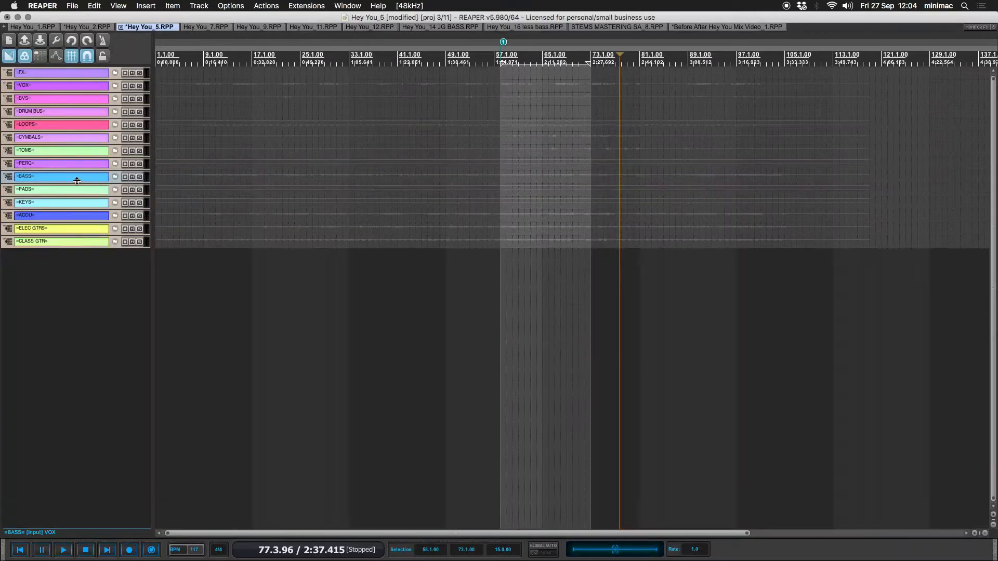
pyautogui.press('super+m')
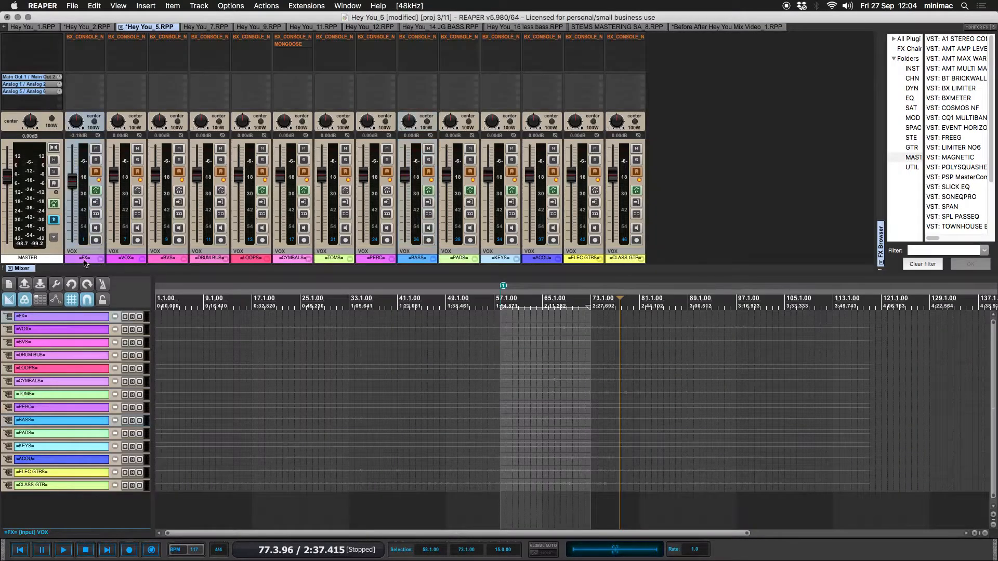
pyautogui.click(252, 258)
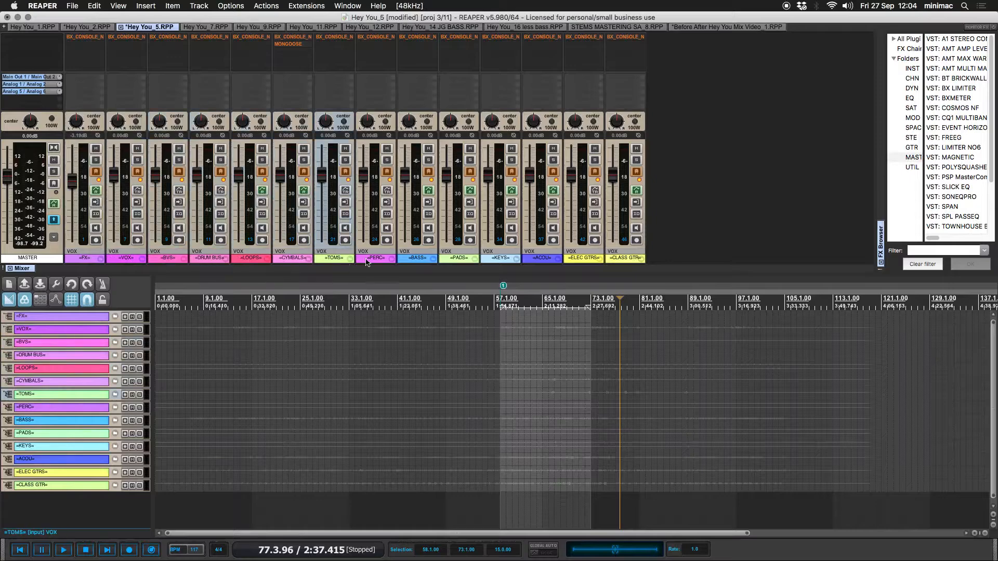
pyautogui.click(496, 258)
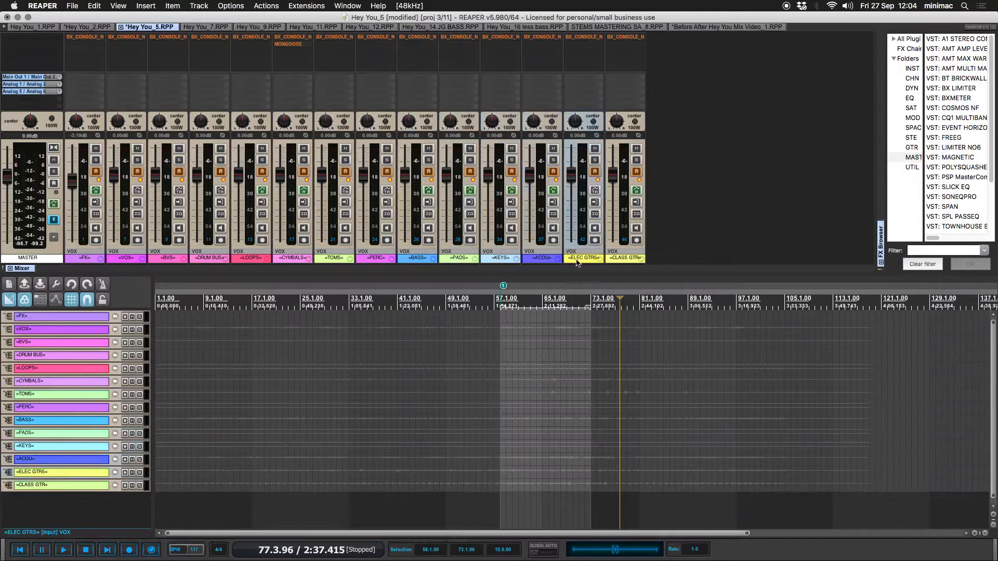
pyautogui.click(623, 258)
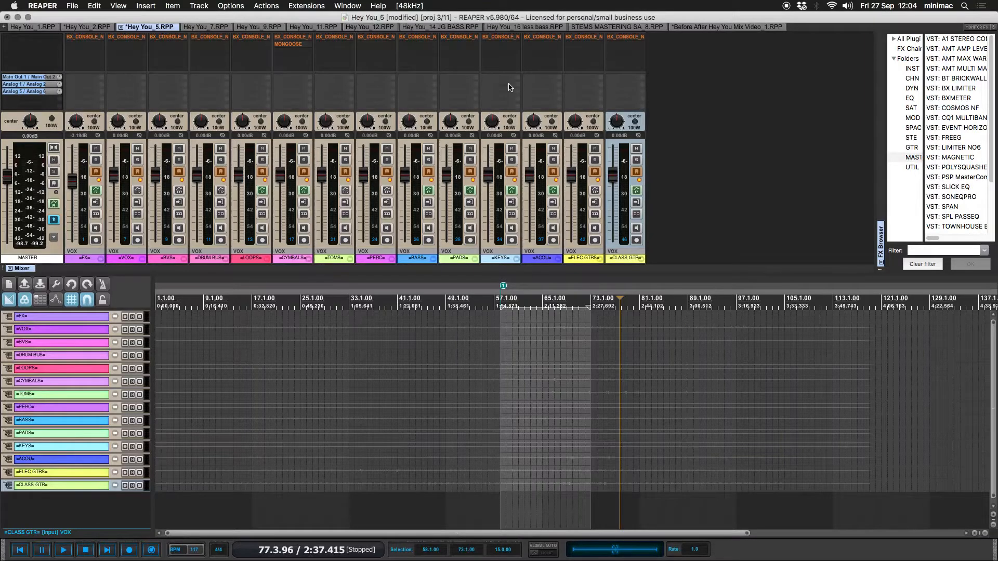
# Step: Inspect the BX_CONSOLE_N plug-in on the =ACOU= folder, then show the child tracks and inspect it on the =BVS= folder
pyautogui.click(531, 40)
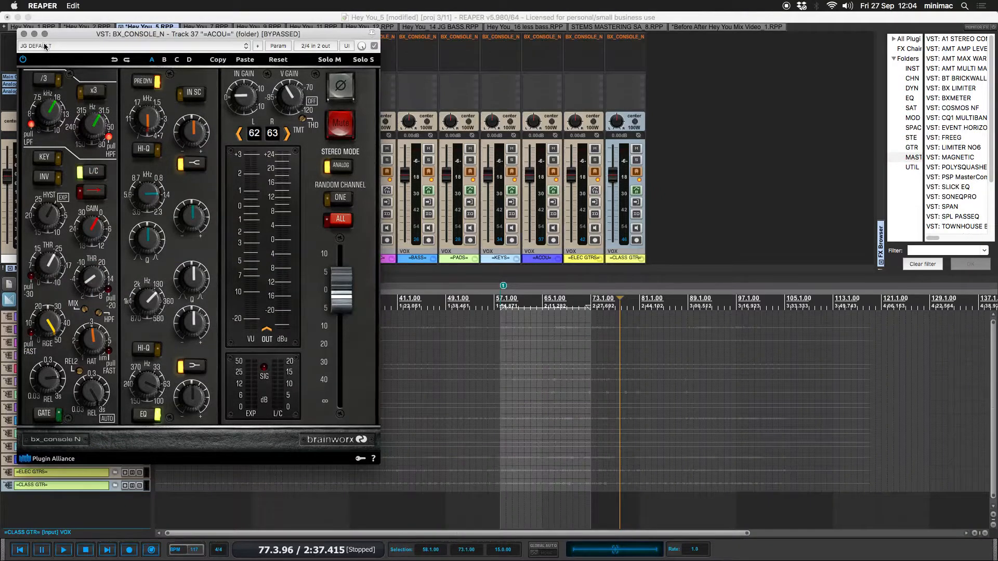
pyautogui.click(23, 35)
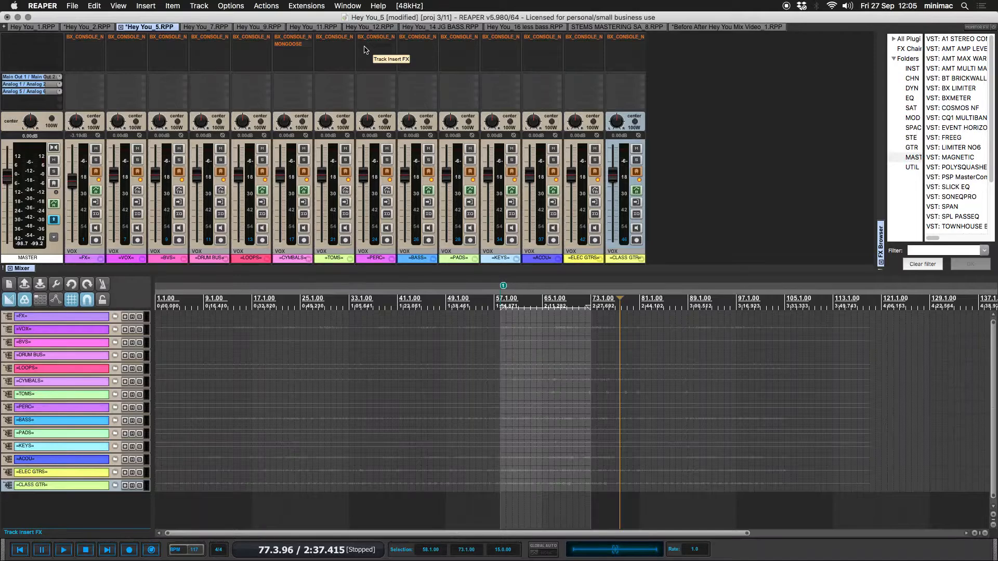
pyautogui.press('F4')
pyautogui.click(331, 251)
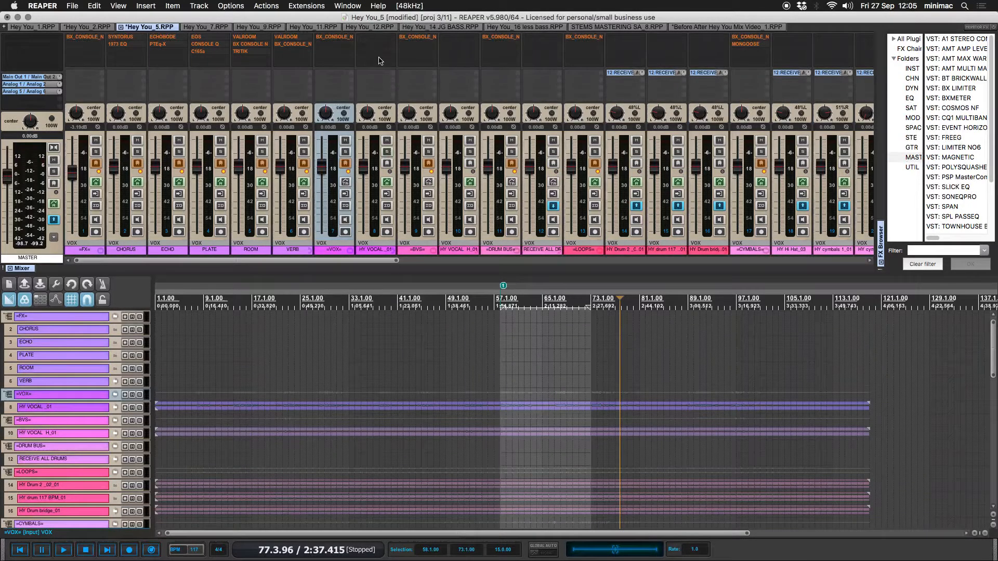
pyautogui.click(423, 39)
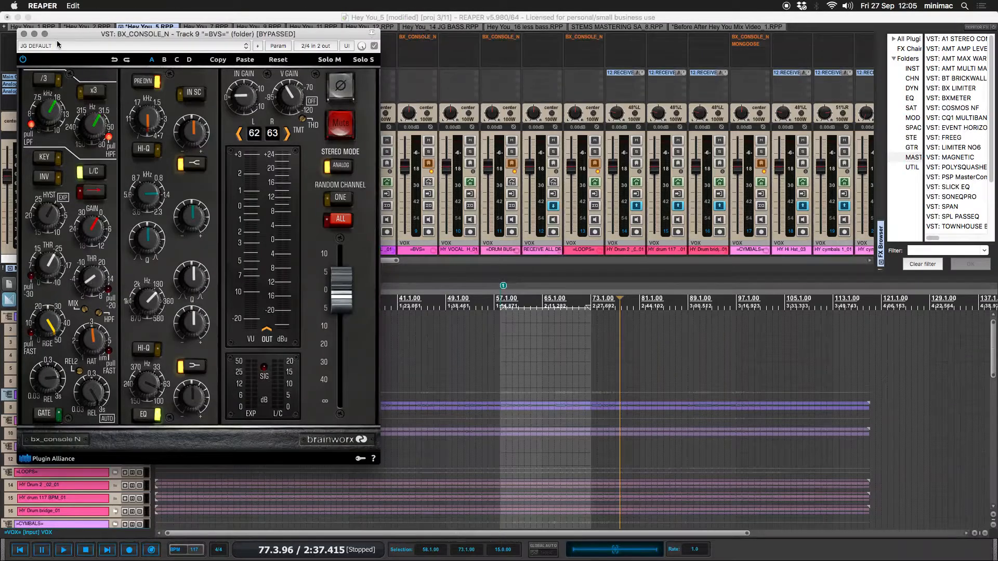
pyautogui.click(22, 34)
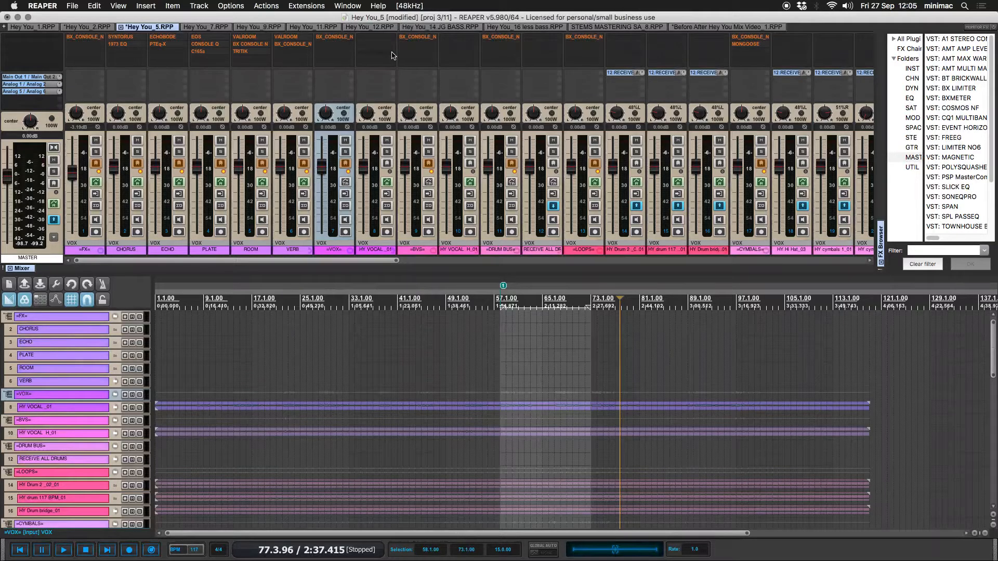
# Step: Hide the mixer and examine the volume labels on the vocal, drum and cymbal items up close
pyautogui.moveTo(364, 264); pyautogui.dragTo(230, 225)
pyautogui.press('super+m')
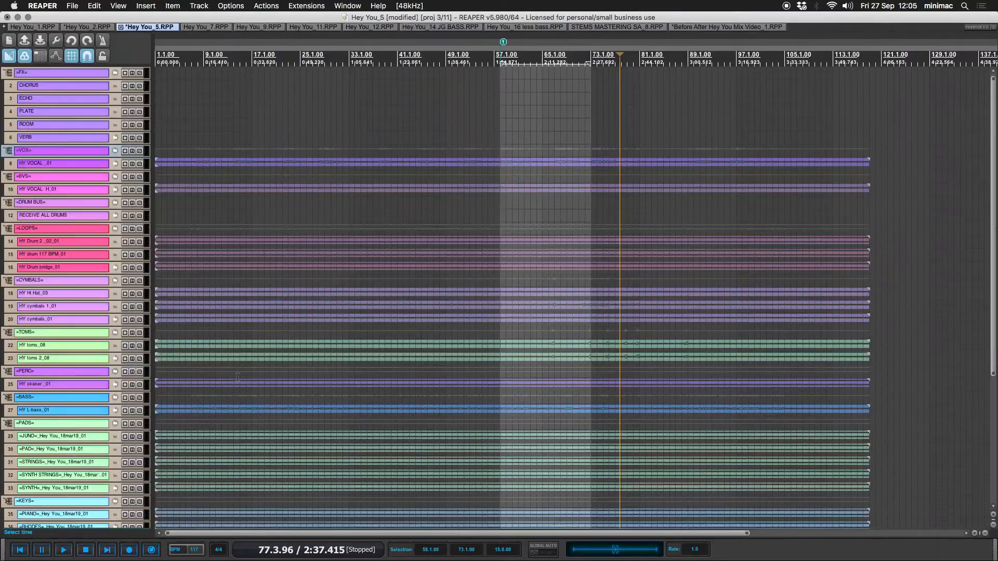
pyautogui.moveTo(250, 145); pyautogui.dragTo(387, 347)
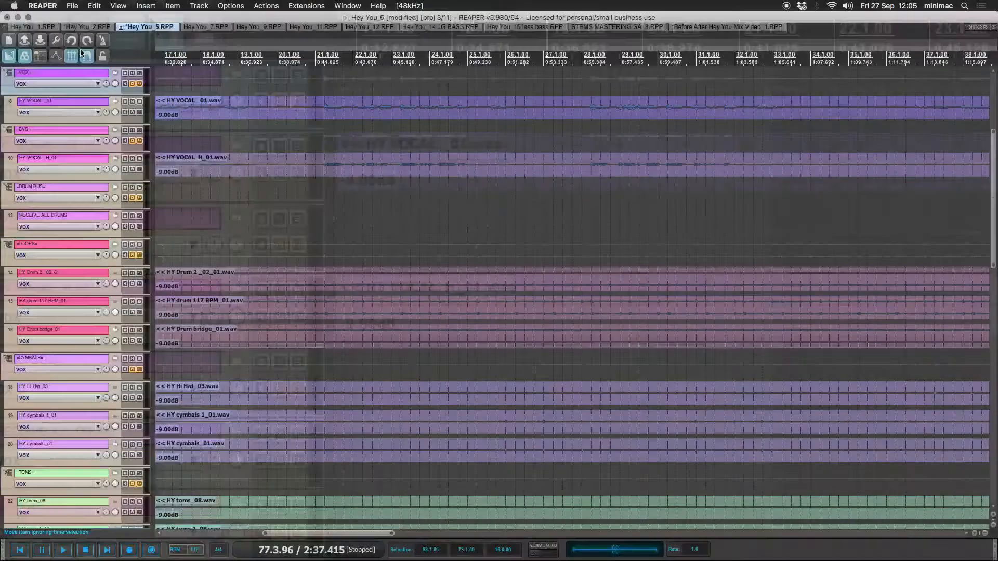
# Step: Add the BXMETER plug-in to the master channel of the Hey_You_1 project and check the levels during playback
pyautogui.click(38, 27)
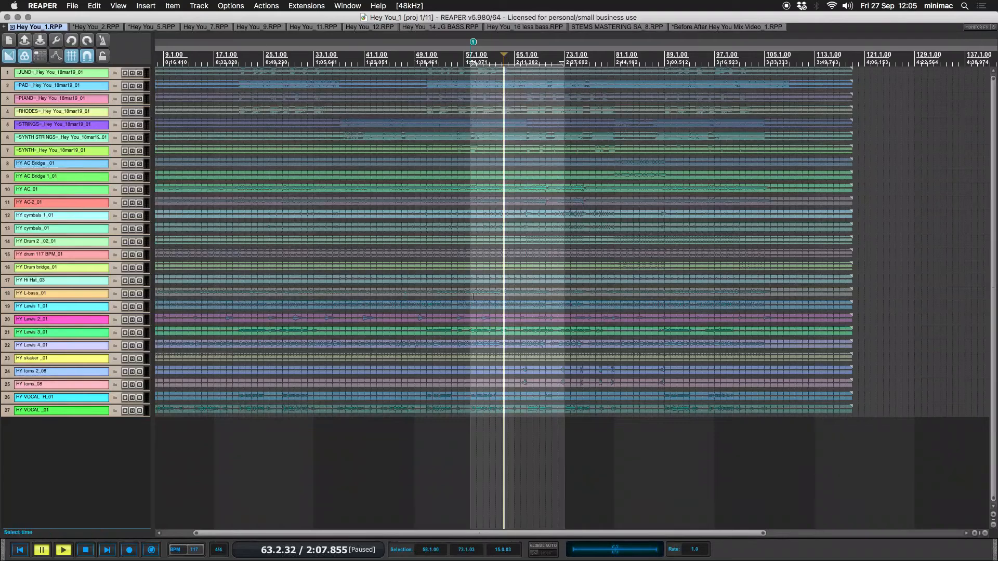
pyautogui.hotkey('alt', 'd')
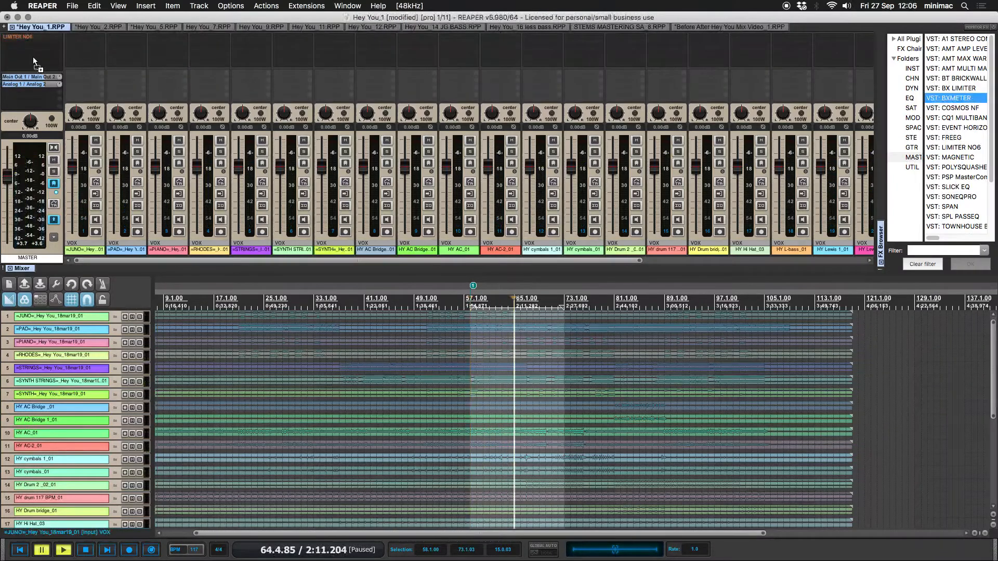
pyautogui.click(33, 57)
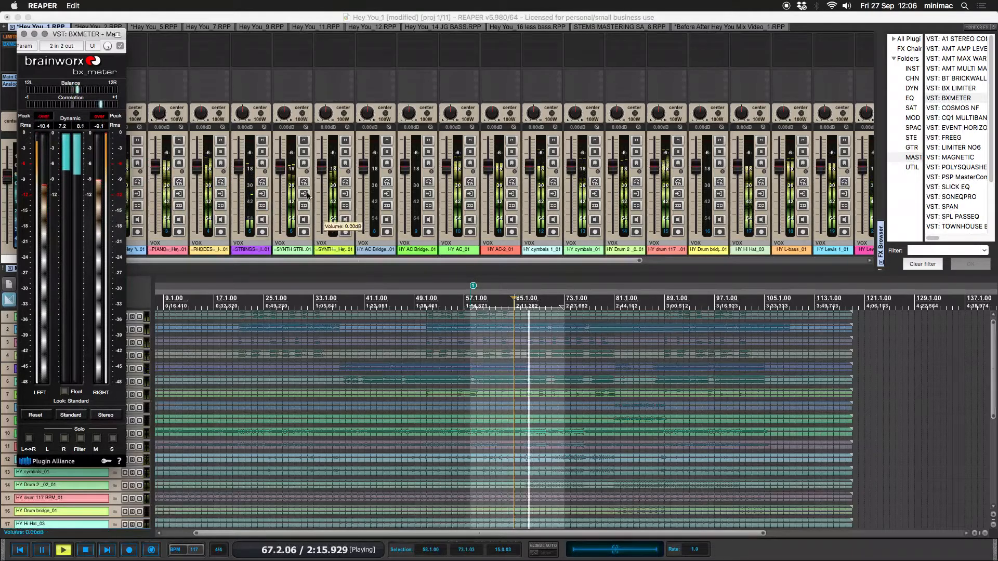
pyautogui.hotkey('ctrl', 'space')
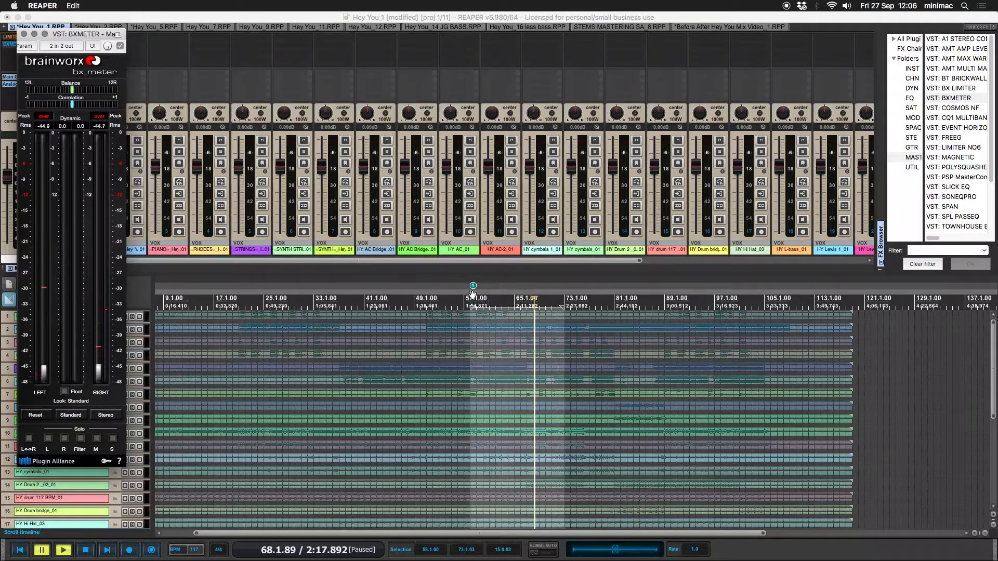
pyautogui.moveTo(82, 34); pyautogui.dragTo(225, 17)
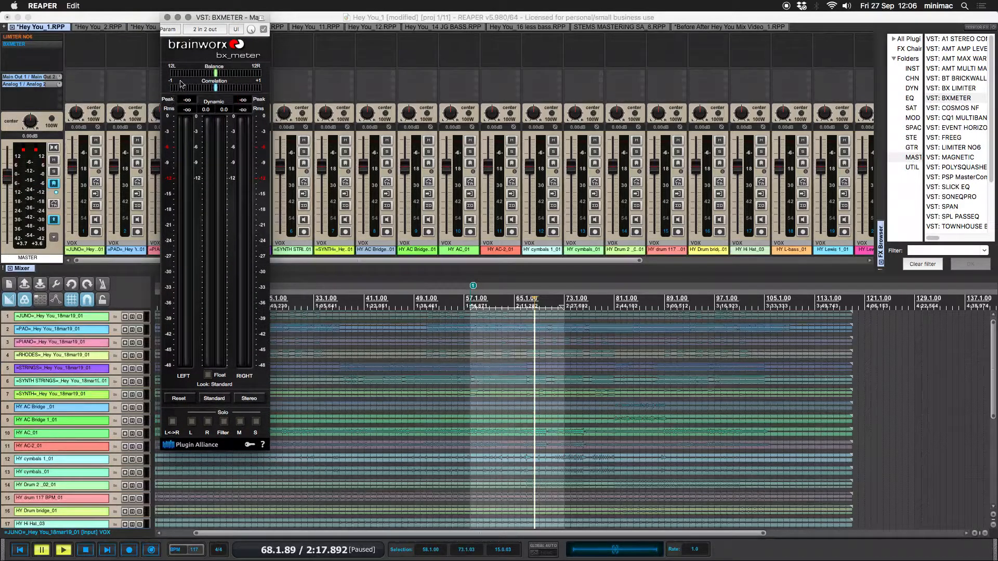
pyautogui.click(167, 17)
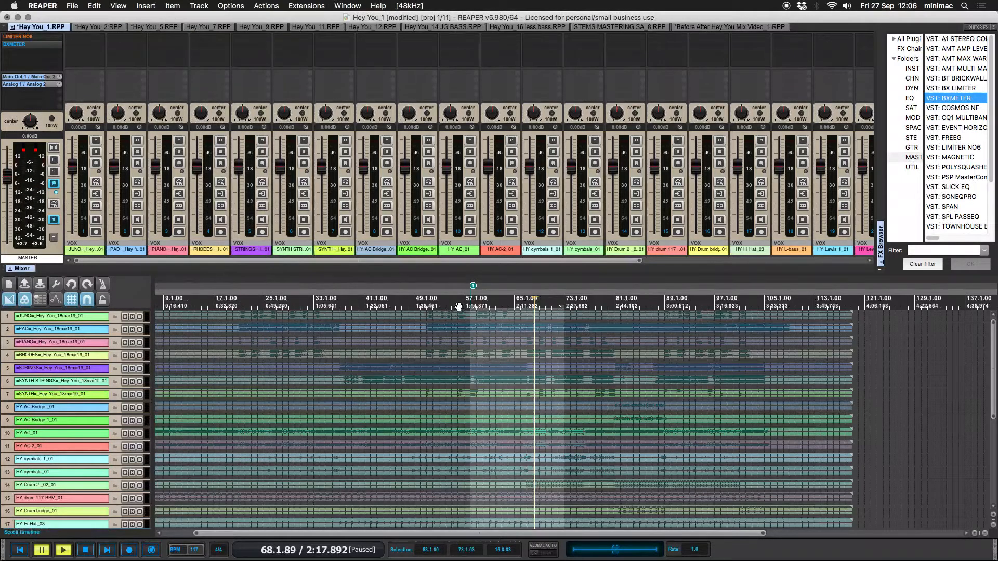
# Step: In the Hey_You_2 project, set a time selection from bar 32 to bar 58 and view the items up close without the mixer
pyautogui.click(152, 27)
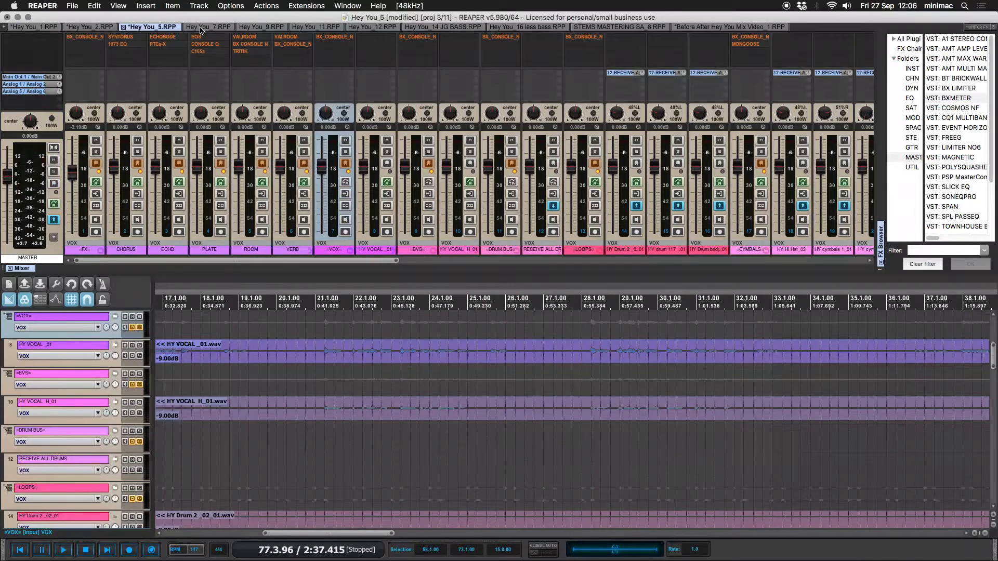
pyautogui.click(89, 27)
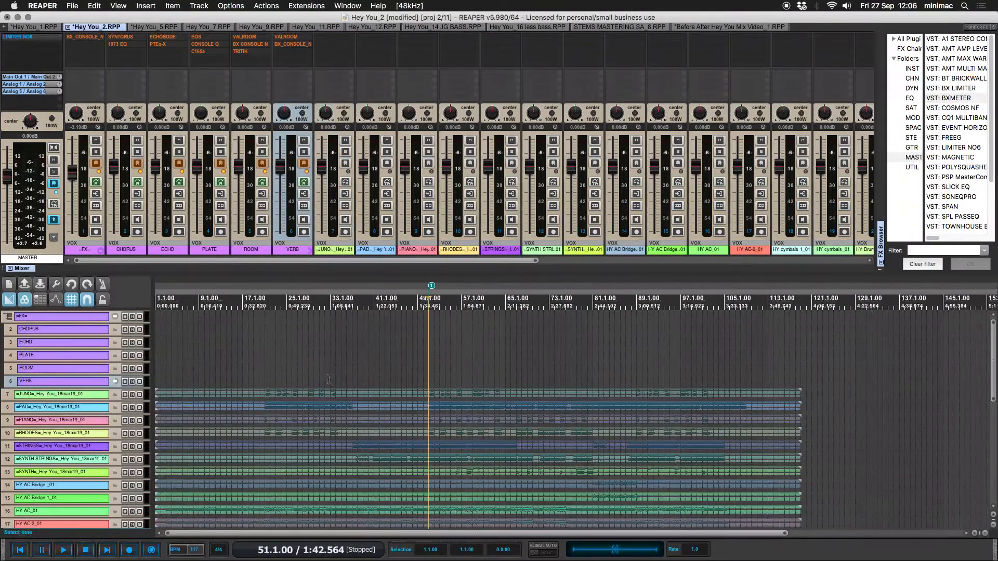
pyautogui.moveTo(326, 398); pyautogui.dragTo(467, 397)
pyautogui.press('super+m')
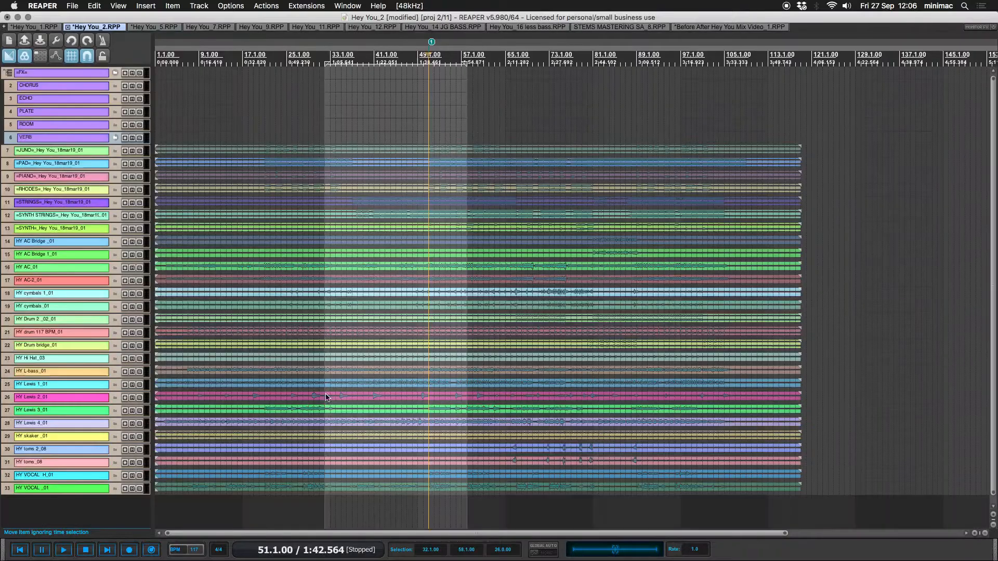
pyautogui.moveTo(290, 143); pyautogui.dragTo(344, 295)
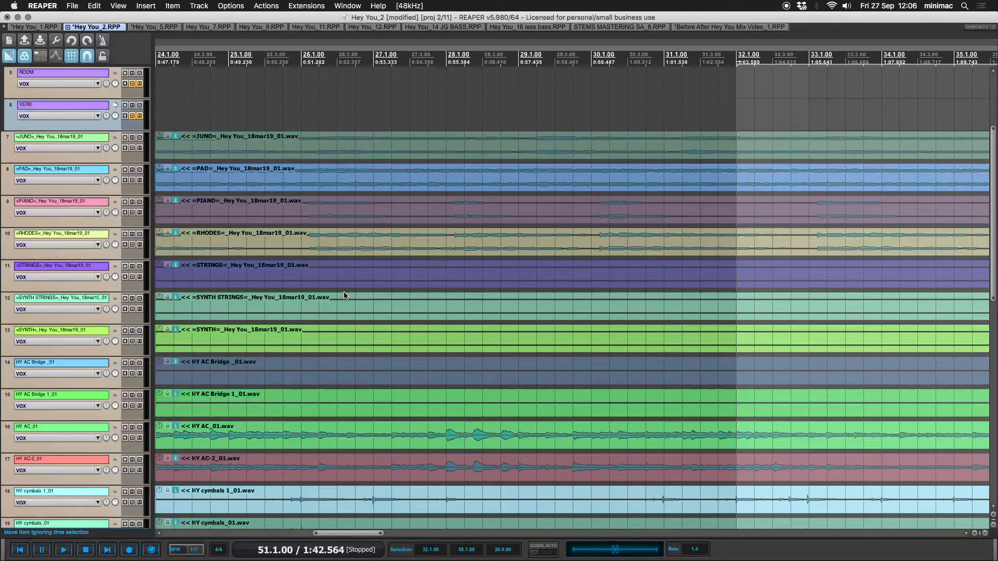
# Step: Find the custom action assigned to Ctrl+V, SET ITEM VOL UNMUTED ONLY, and examine the actions it is built from
pyautogui.hotkey('shift', '/')
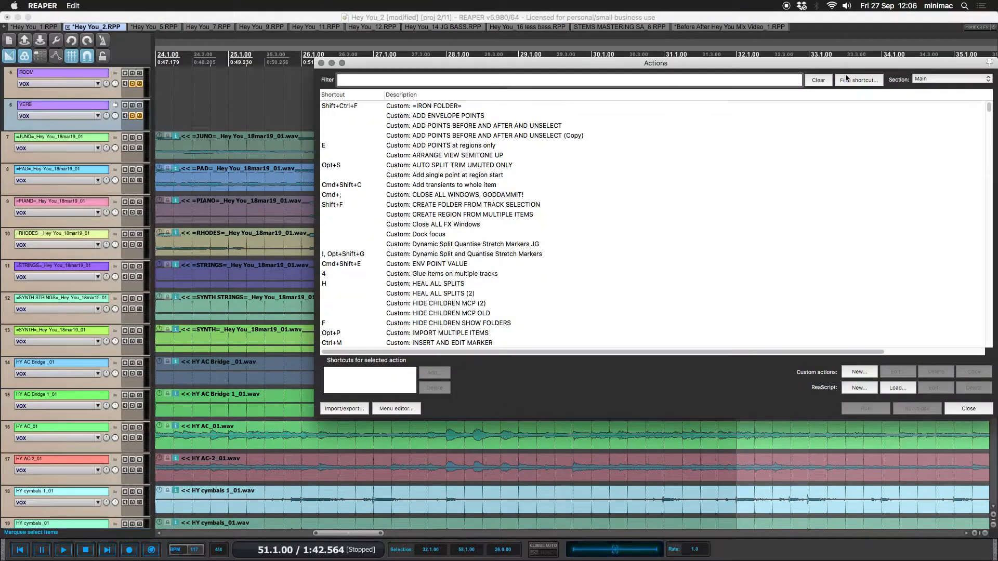
pyautogui.click(848, 79)
pyautogui.hotkey('ctrl', 'v')
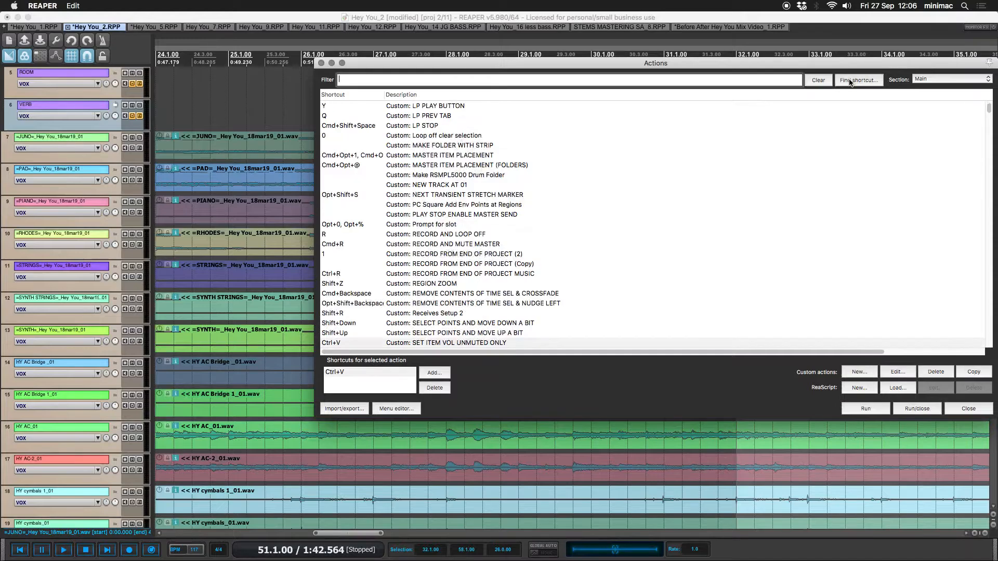
pyautogui.click(411, 345)
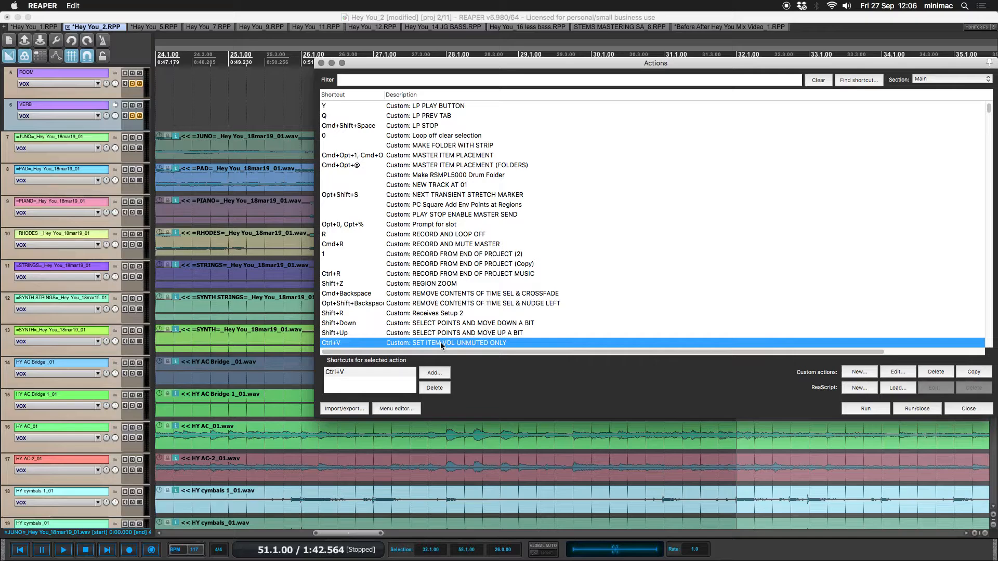
pyautogui.click(893, 373)
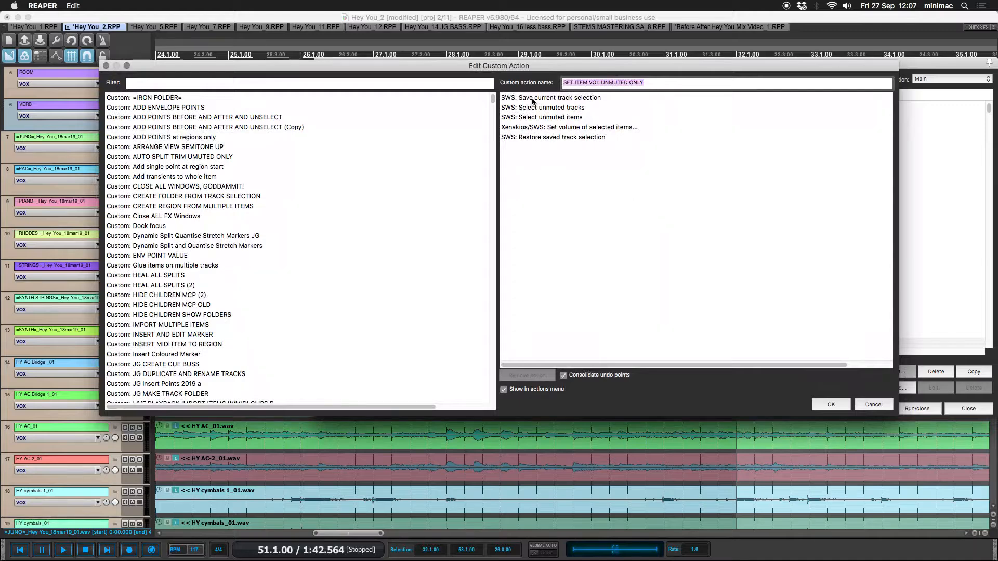
pyautogui.click(526, 108)
pyautogui.click(517, 118)
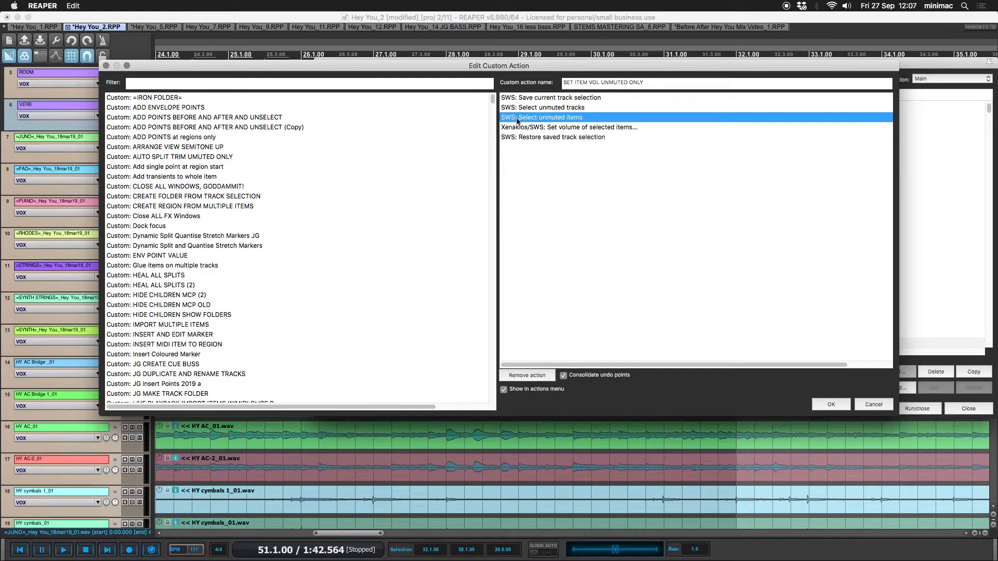
pyautogui.click(519, 128)
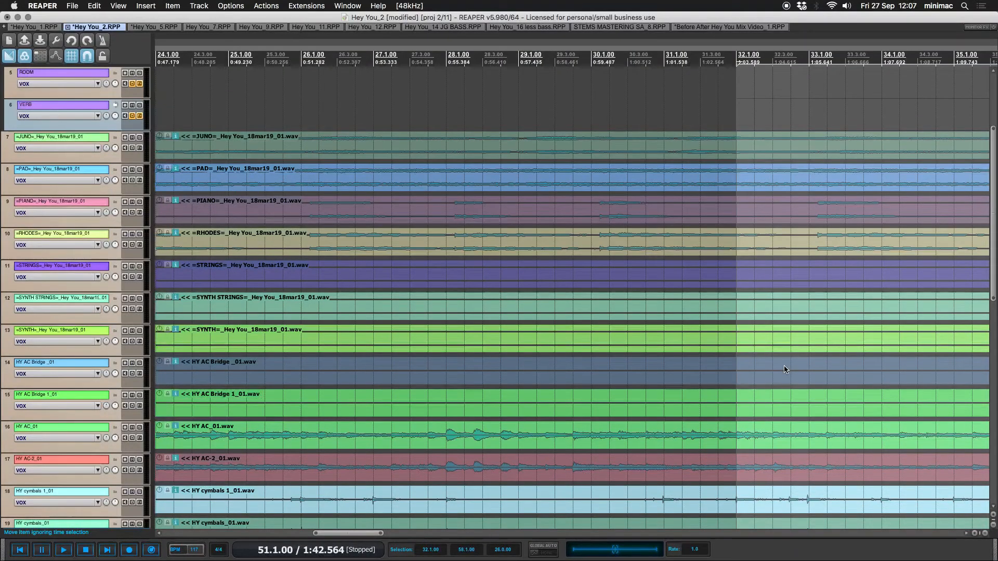
# Step: Run the SET ITEM VOL UNMUTED ONLY custom action with a volume of -9 dB on the Hey_You_2 items
pyautogui.write('v')
pyautogui.write('-9')
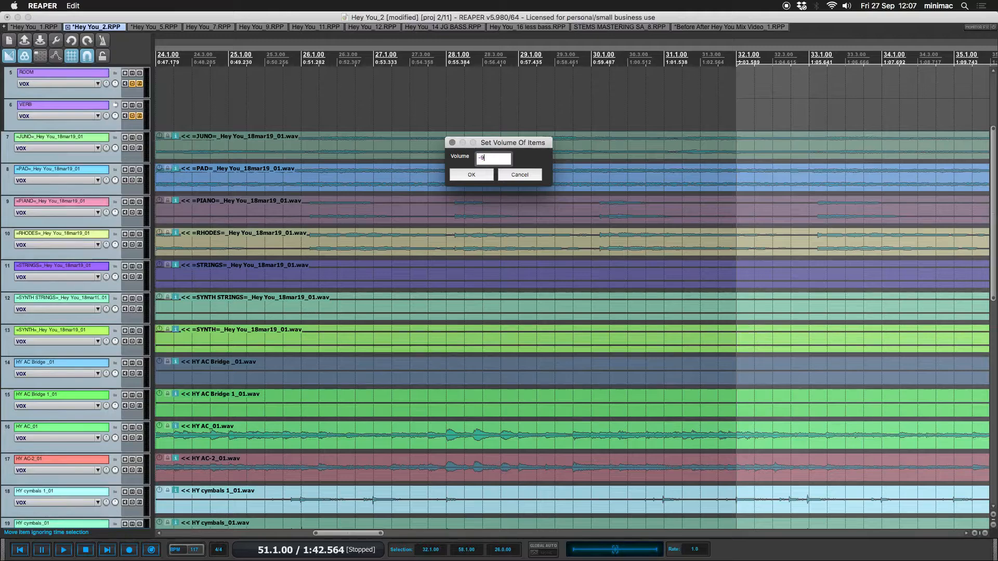
pyautogui.press('Return')
# Step: Show the mixer and add the BXMETER plug-in to the master channel of the Hey_You_2 project
pyautogui.press('super+m')
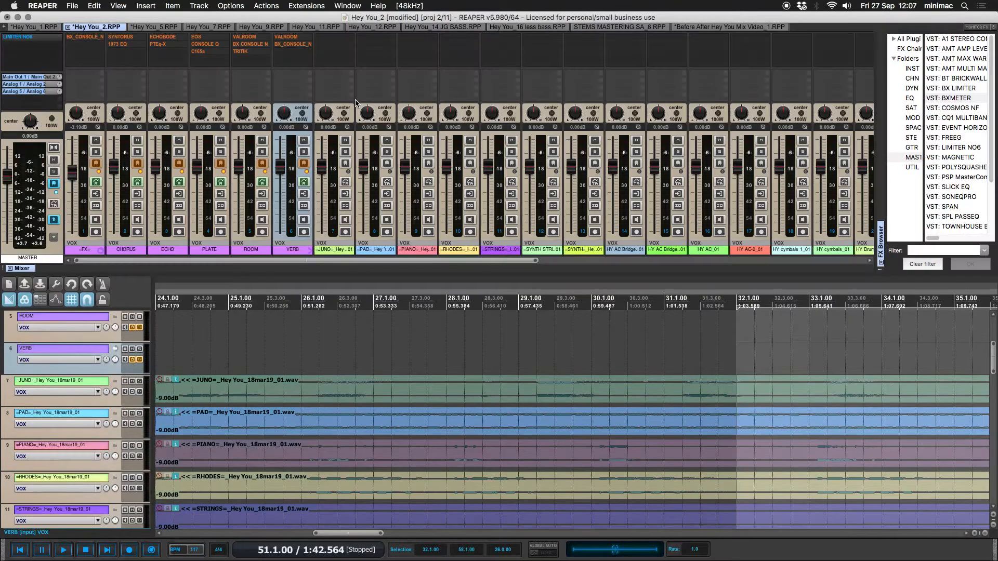
pyautogui.click(945, 90)
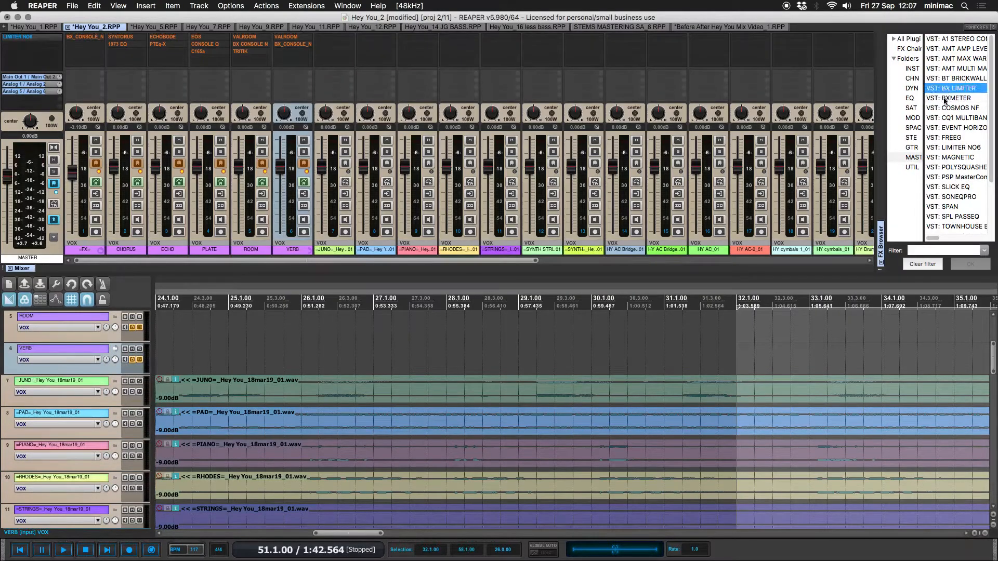
pyautogui.moveTo(943, 98); pyautogui.dragTo(47, 52)
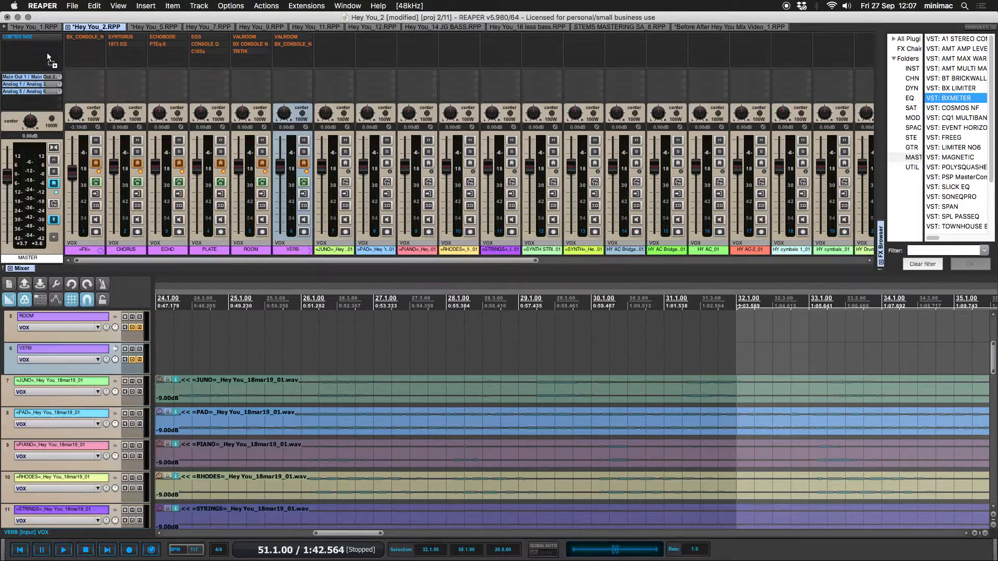
pyautogui.click(11, 41)
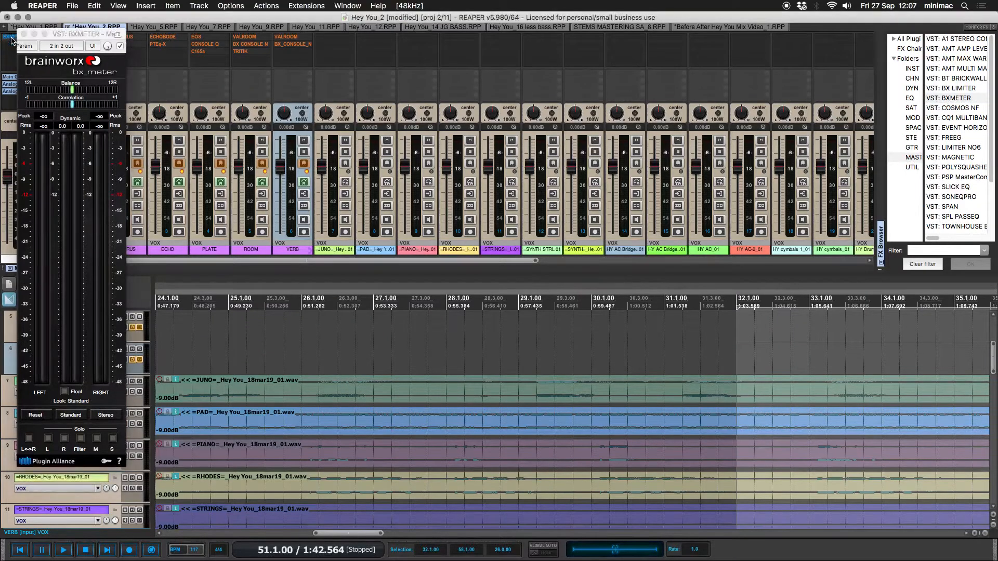
# Step: Play the Hey_You_2 project from bar 51, check the master levels on the meter, and pause playback
pyautogui.click(740, 339)
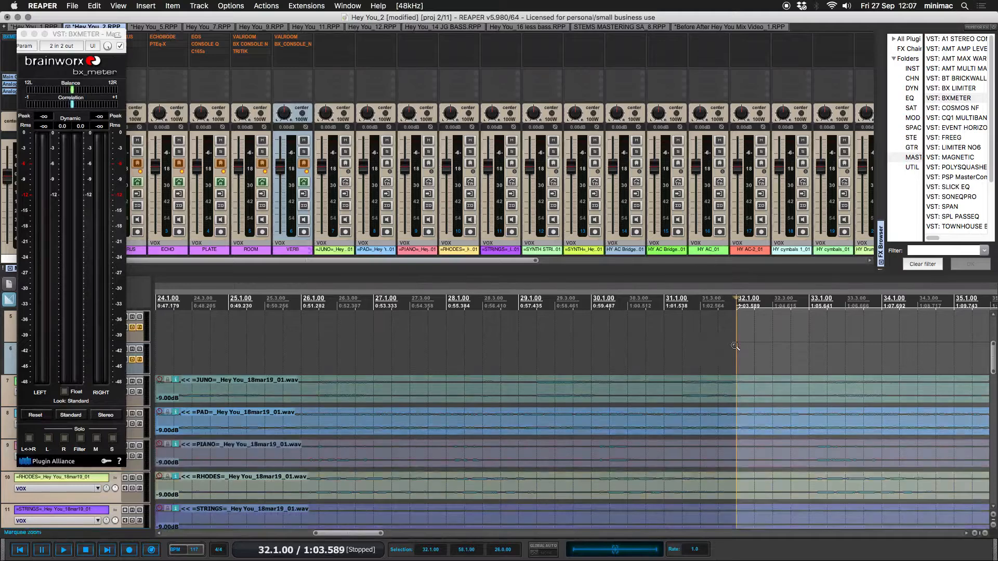
pyautogui.scroll(-10, 740, 339)
pyautogui.click(458, 343)
pyautogui.press('space')
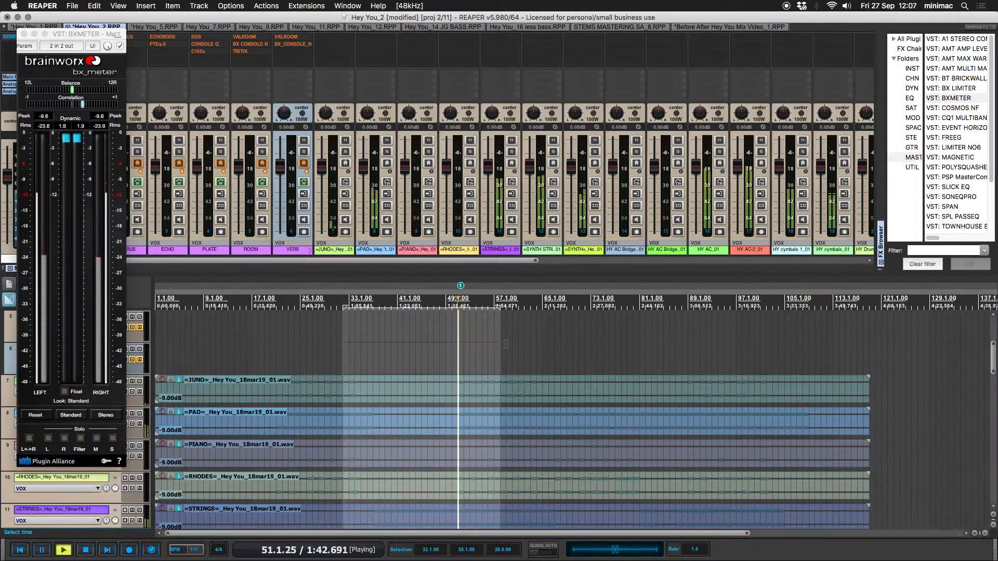
pyautogui.click(78, 35)
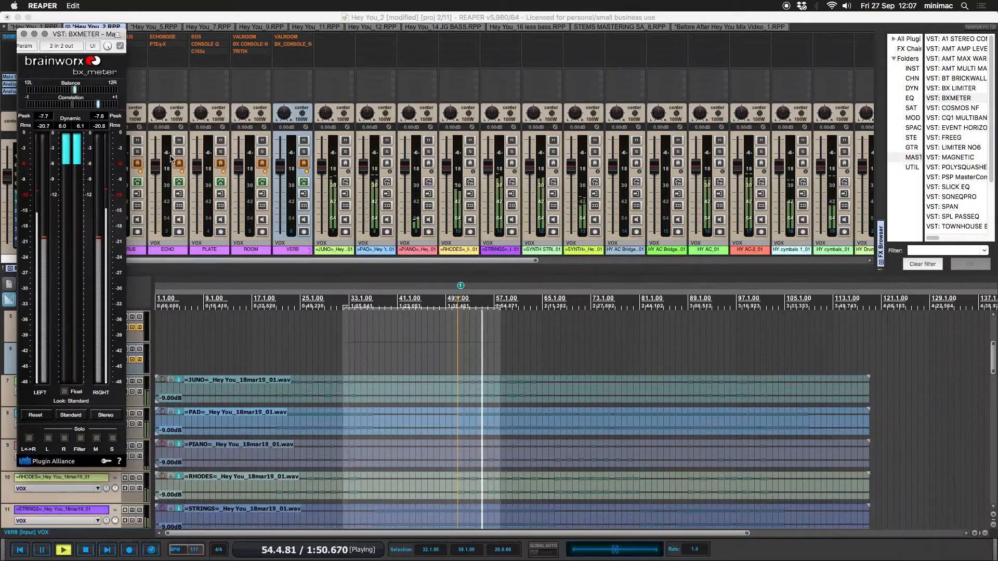
pyautogui.hotkey('ctrl', 'space')
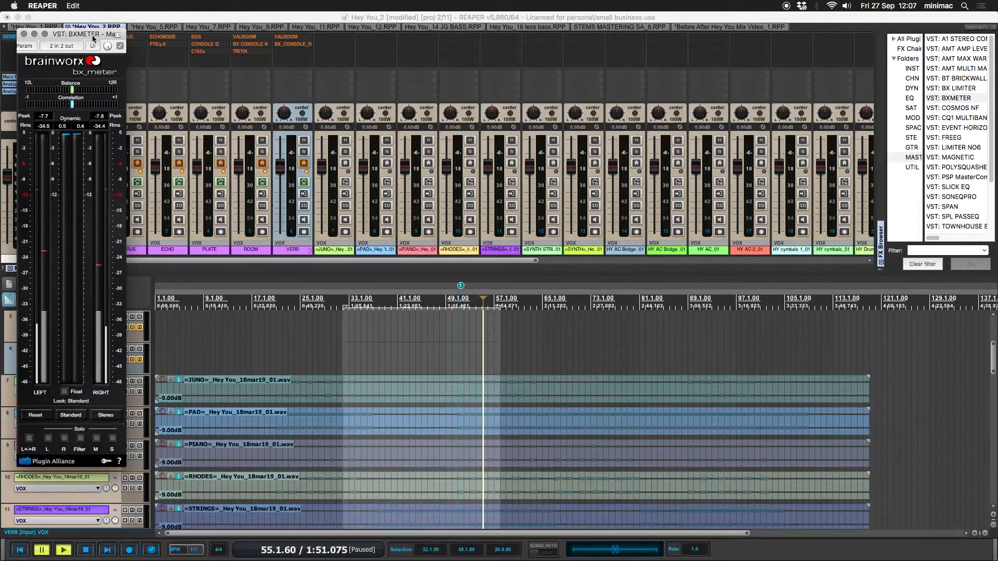
pyautogui.moveTo(94, 35); pyautogui.dragTo(234, 18)
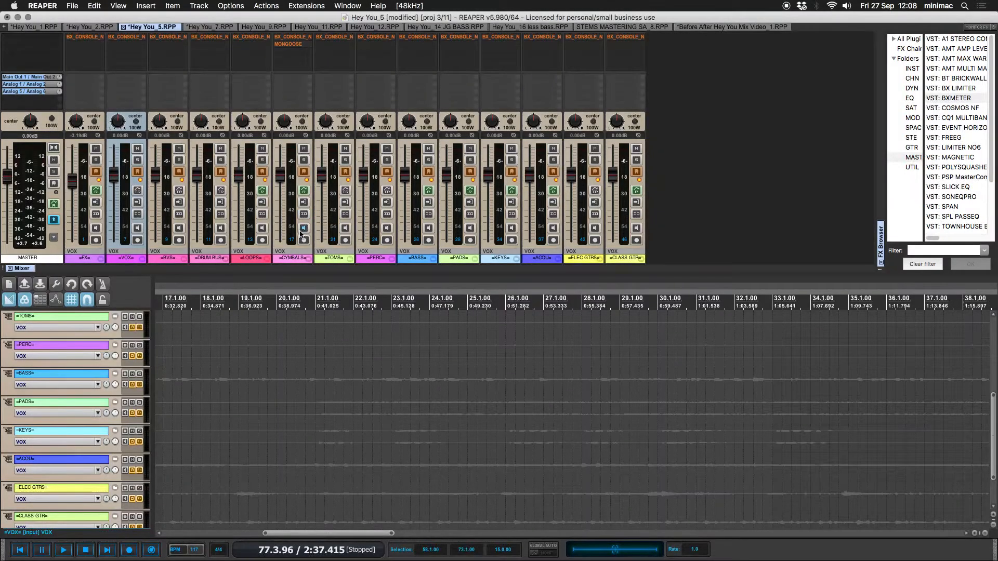
# Step: In the Hey_You_5 project, show the child tracks, hide the mixer and examine the waveforms of the vocal and drum items
pyautogui.press('F4')
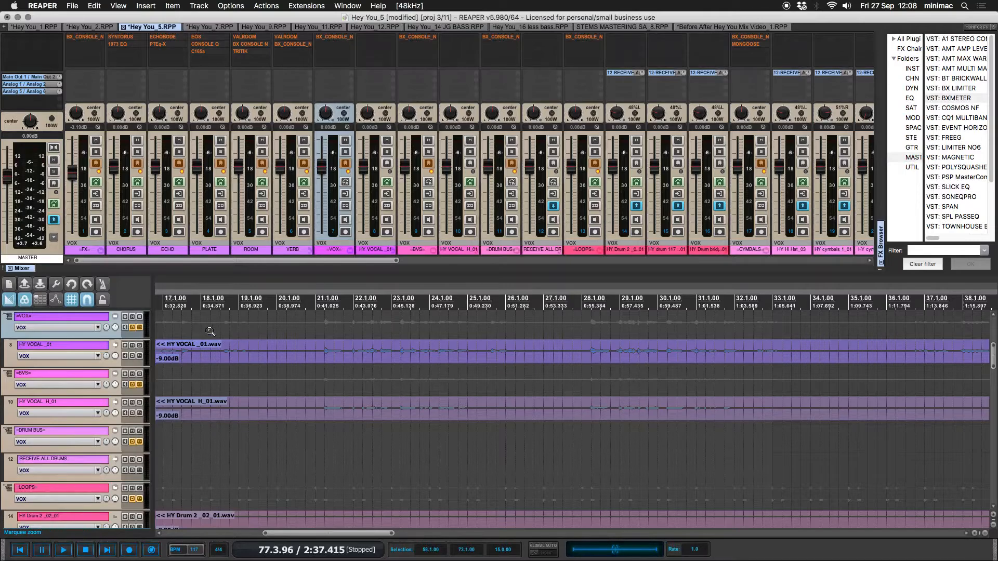
pyautogui.moveTo(211, 331); pyautogui.dragTo(159, 411)
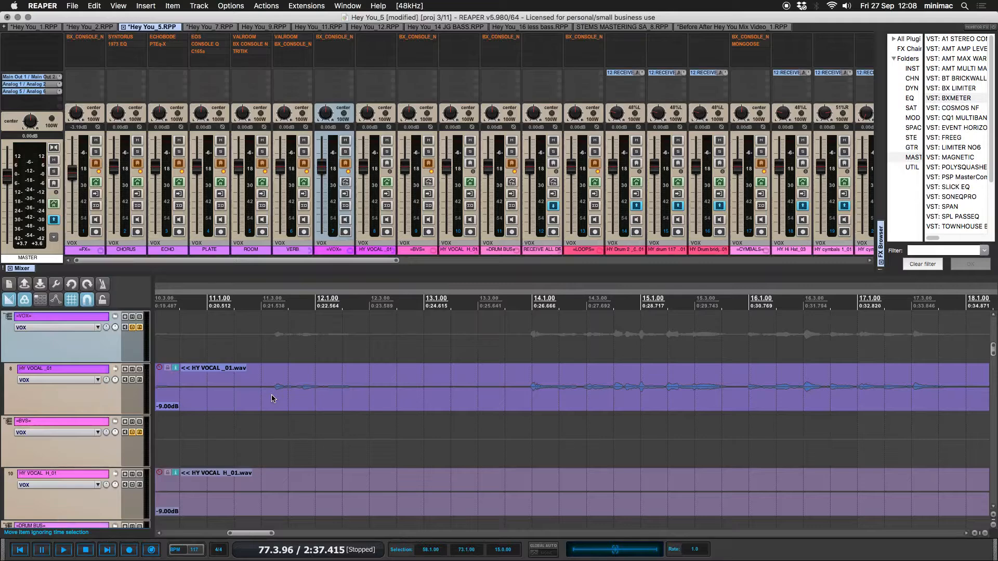
pyautogui.press('super+Page_Down')
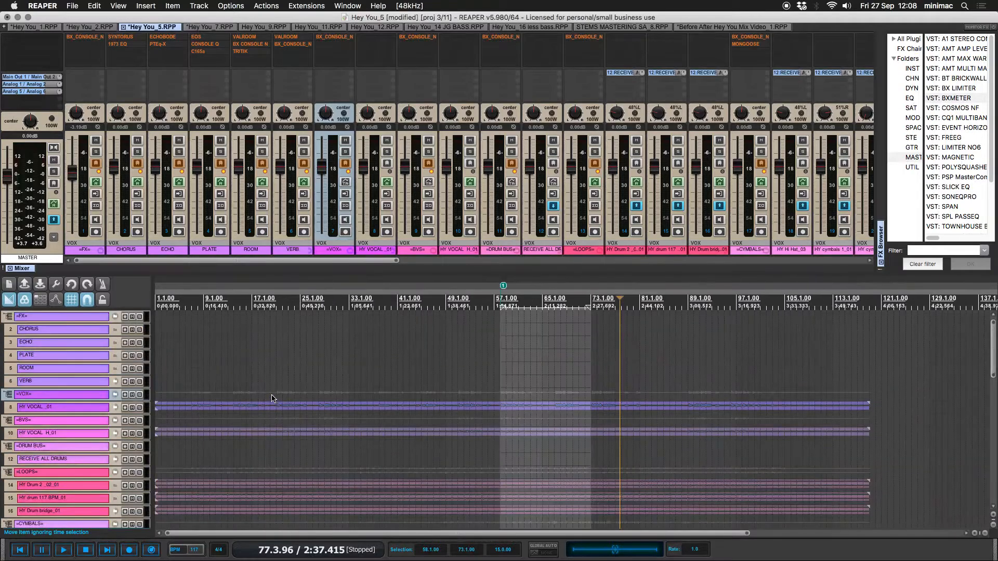
pyautogui.press('super+m')
pyautogui.moveTo(306, 130); pyautogui.dragTo(488, 505)
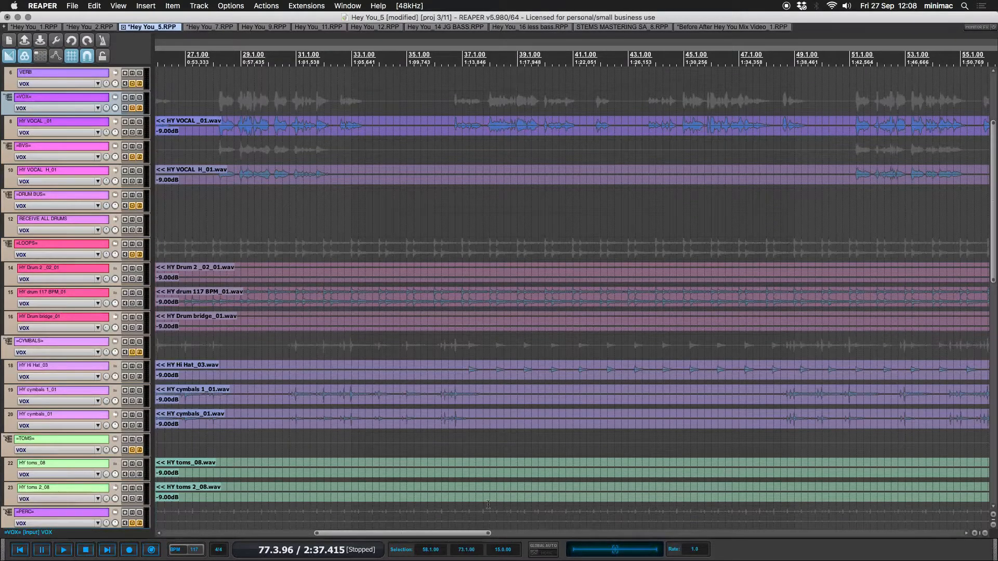
# Step: Look up the shortcuts of the Increase peaks view gain and Decrease peaks view gain actions in the action list
pyautogui.press('?')
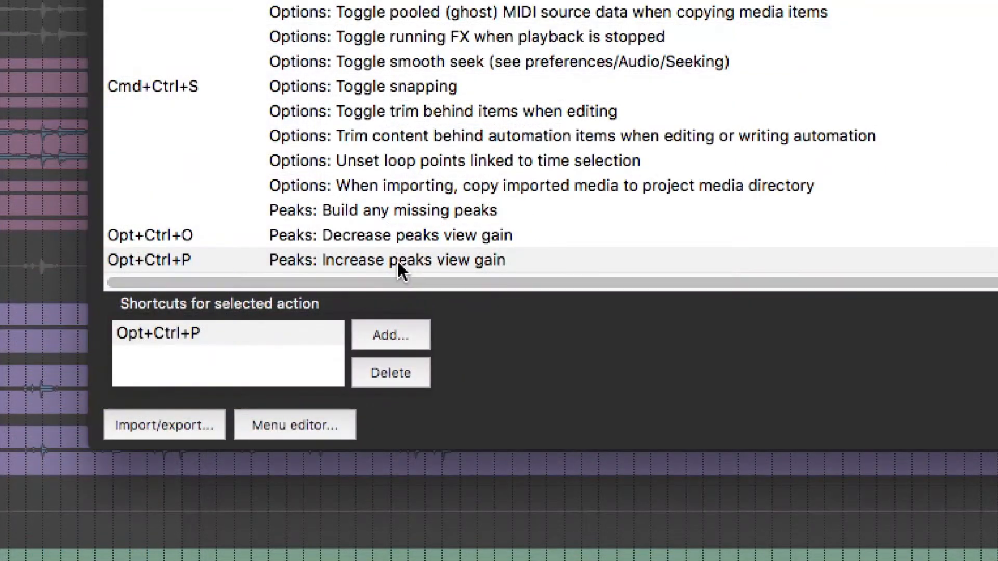
pyautogui.click(397, 263)
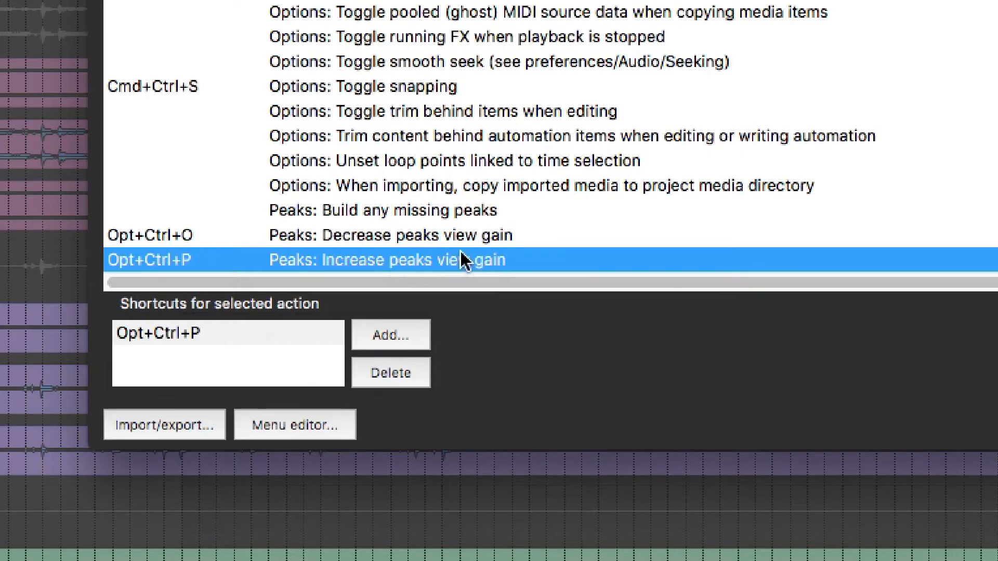
pyautogui.click(390, 242)
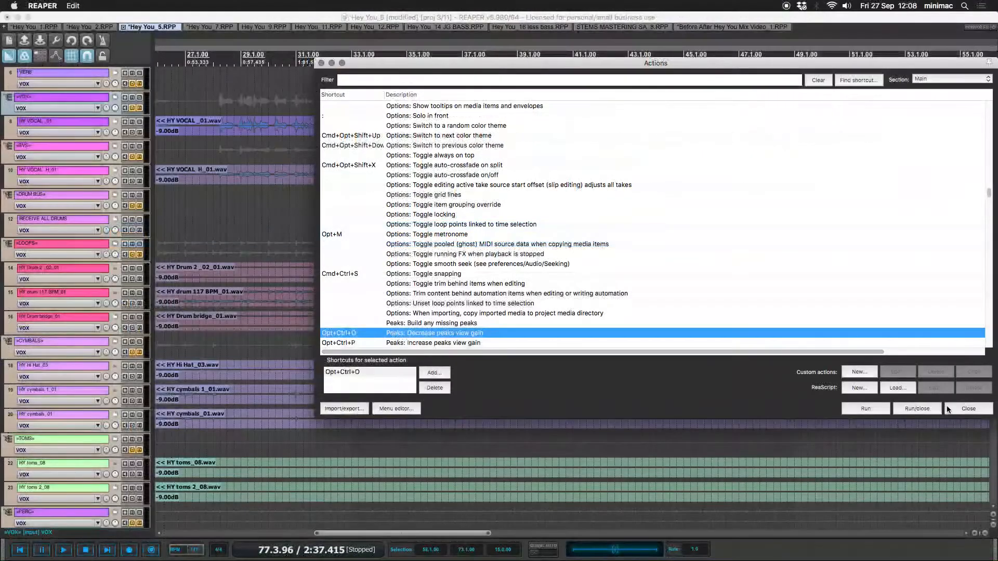
pyautogui.click(966, 407)
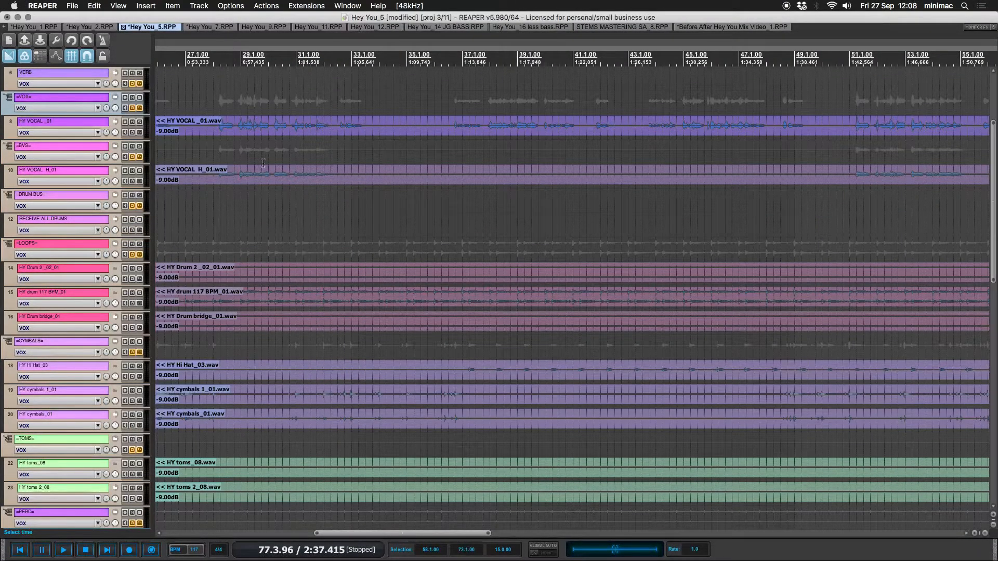
# Step: Increase the peaks view gain by several steps to enlarge the item waveforms in the Hey_You_5 project
pyautogui.hscroll(-5, 263, 162)
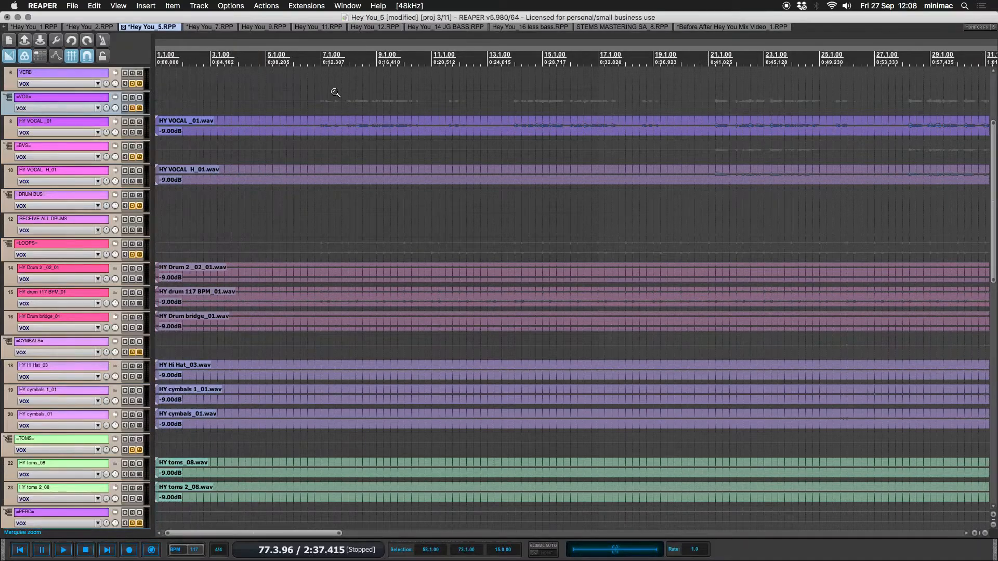
pyautogui.moveTo(334, 94); pyautogui.dragTo(569, 292)
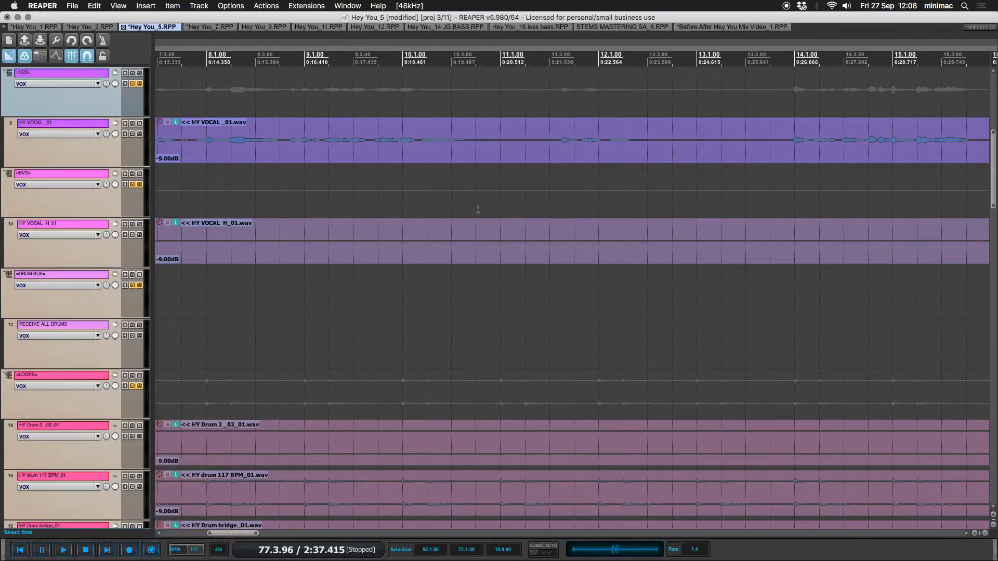
pyautogui.hotkey('shift', 'Up')
pyautogui.hotkey('shift', 'Up')
pyautogui.hotkey('shift', 'Up')
pyautogui.hotkey('shift', 'Up')
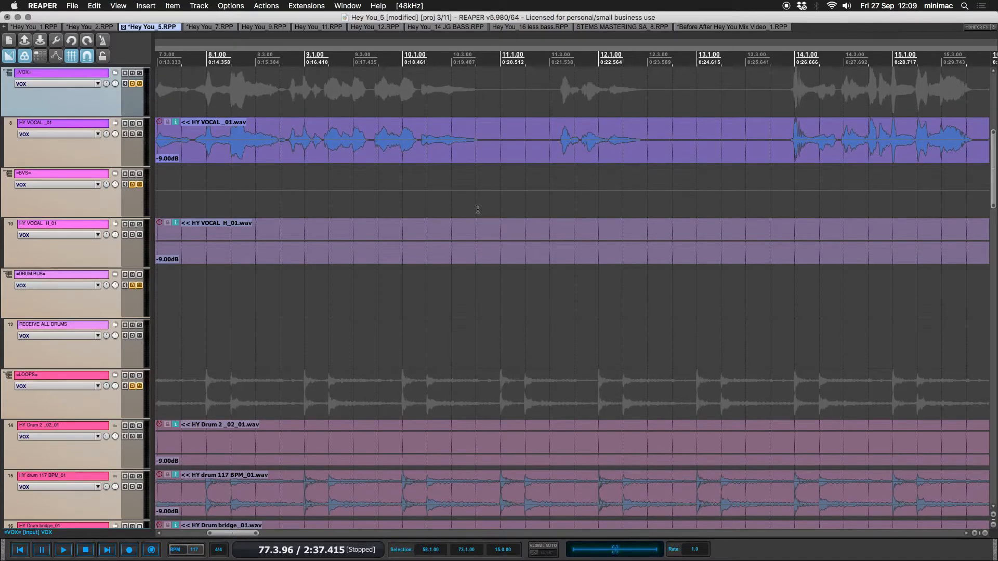
pyautogui.press('super+Page_Down')
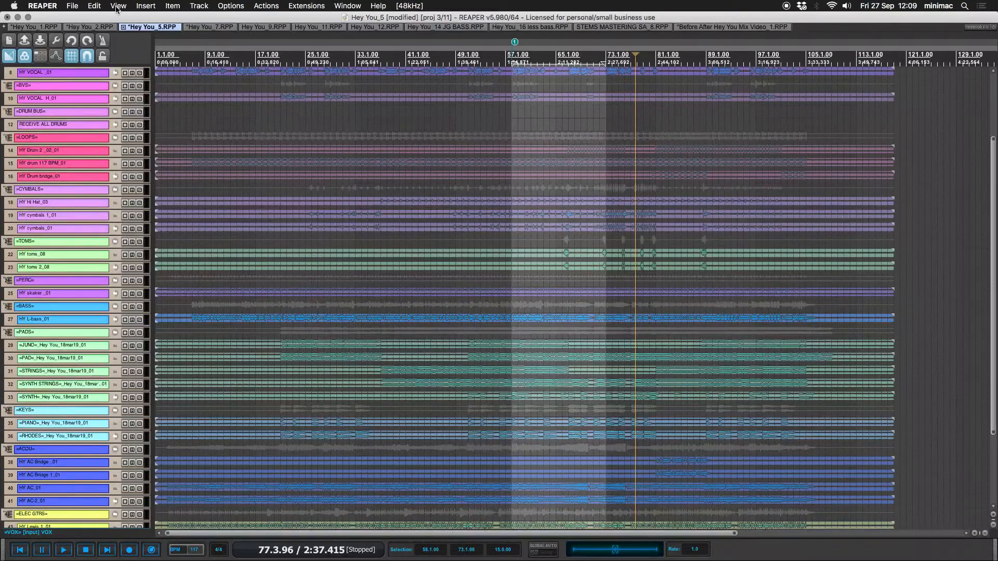
# Step: Open the Hey_You_7 project, move the edit cursor back through the regions to the song start, and play it
pyautogui.click(209, 27)
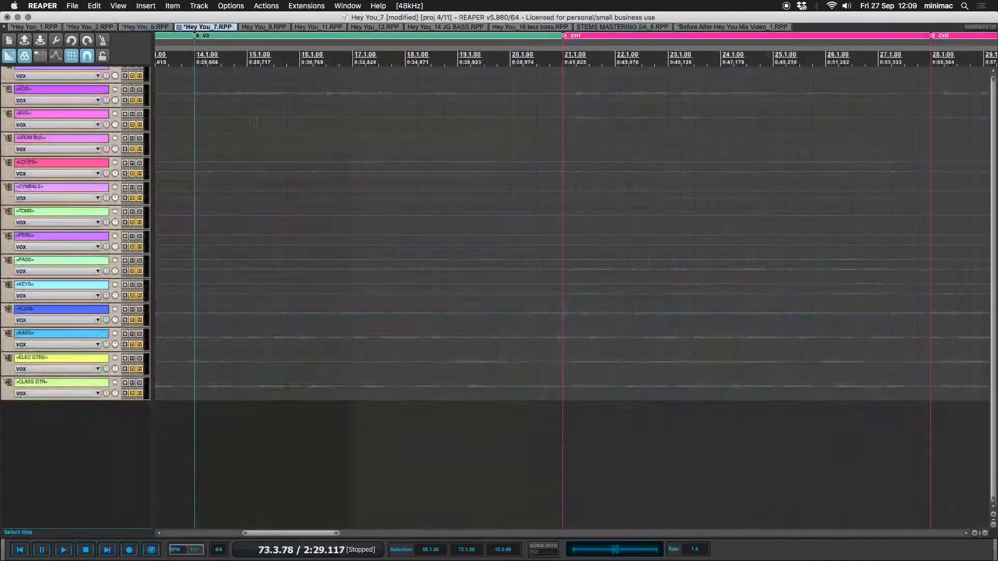
pyautogui.press('super+Page_Down')
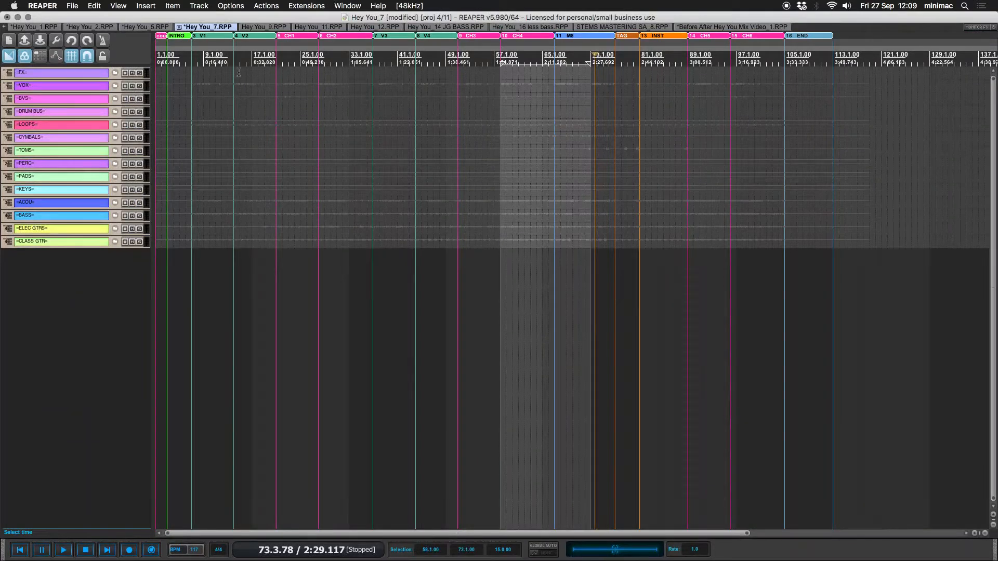
pyautogui.press('[')
pyautogui.press('[')
pyautogui.press('[')
pyautogui.press('[')
pyautogui.press('[')
pyautogui.press('[')
pyautogui.press('[')
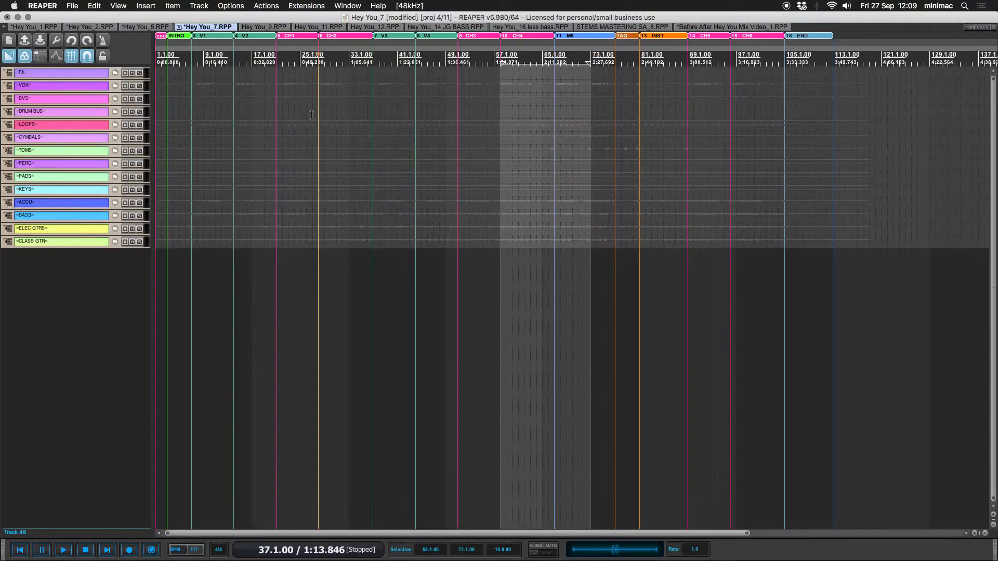
pyautogui.press('[')
pyautogui.press('[')
pyautogui.press('[')
pyautogui.press('[')
pyautogui.press('[')
pyautogui.press('space')
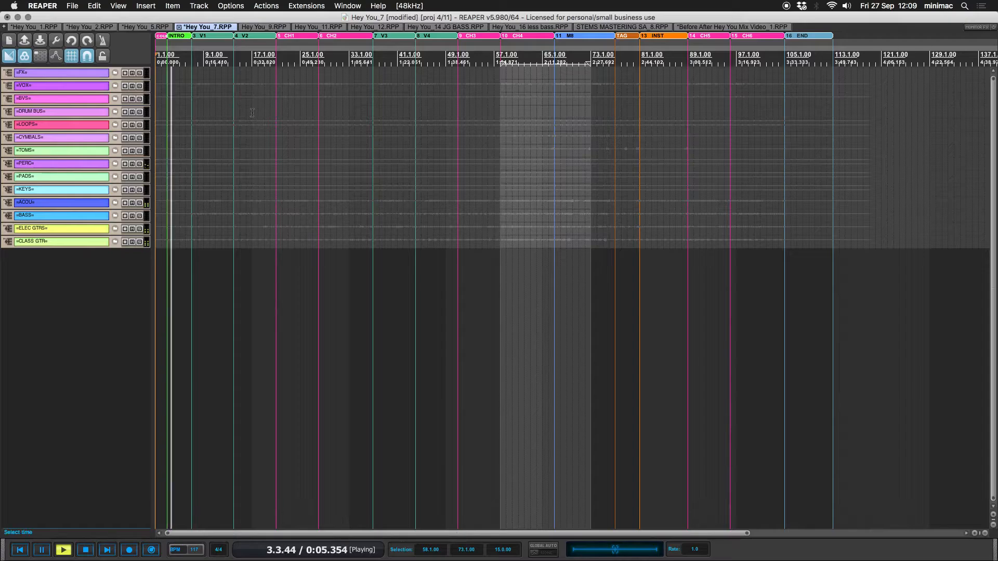
# Step: Show the mixer during playback and jump ahead through regions V2 and CH1 to check the folder levels
pyautogui.press('super+m')
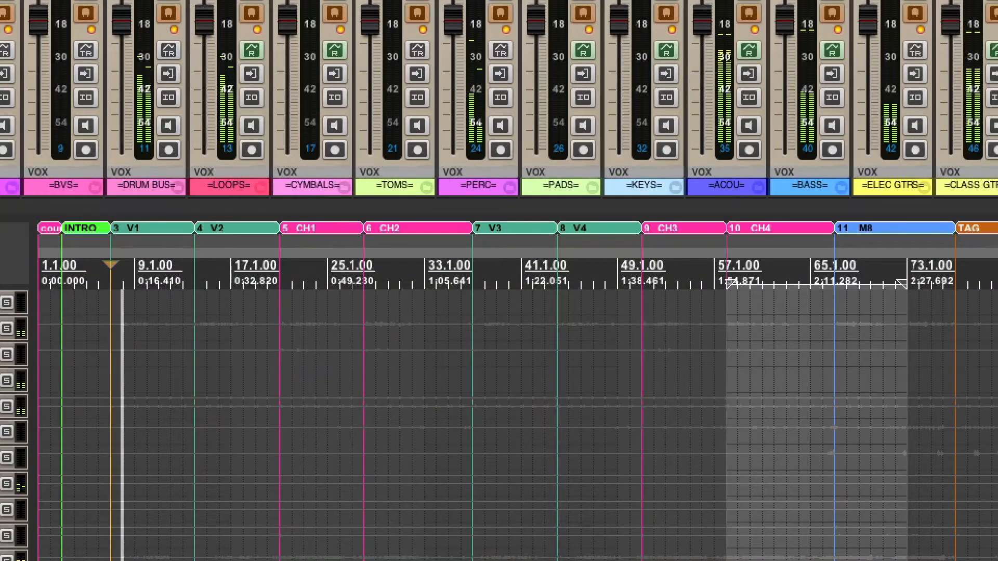
pyautogui.press(']')
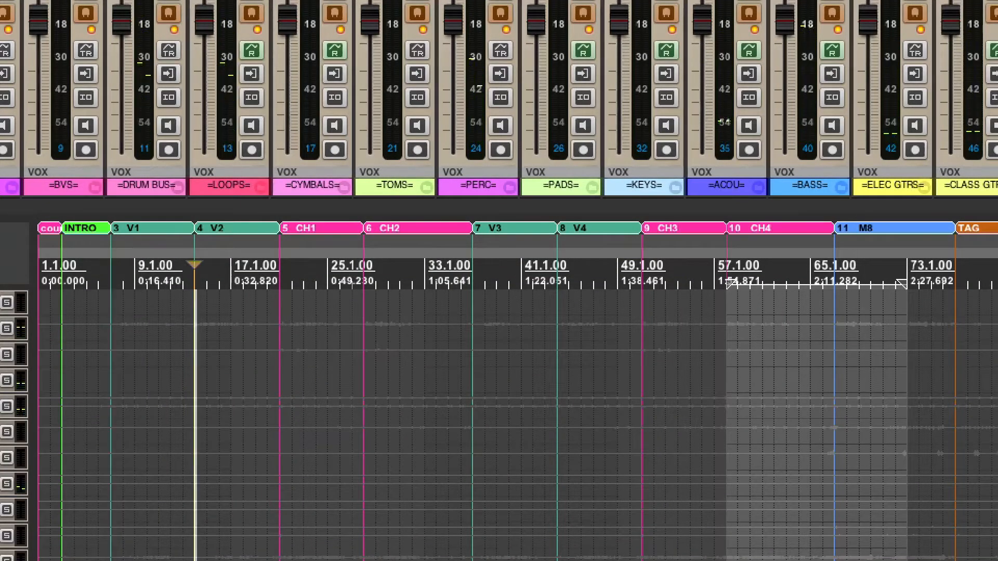
pyautogui.press(']')
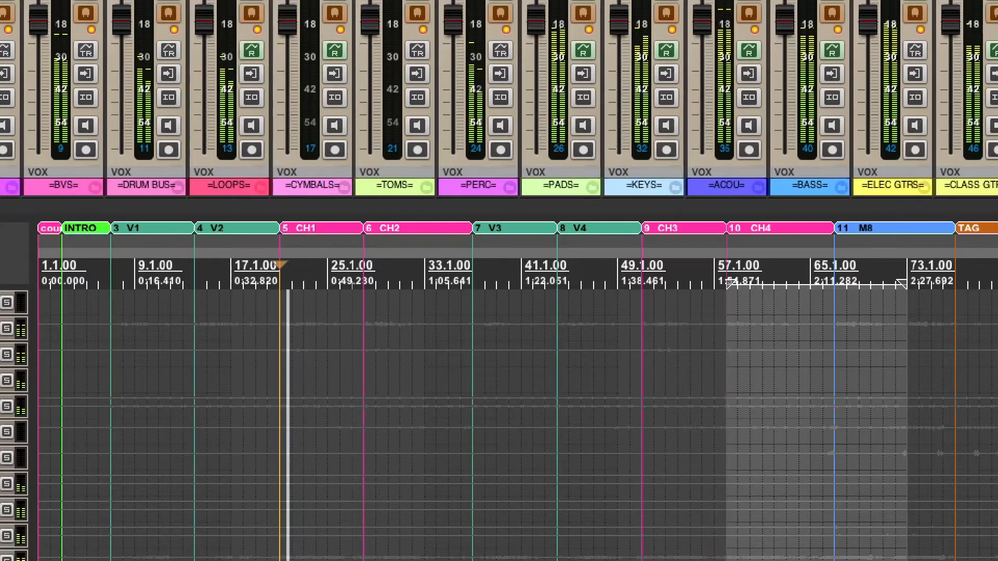
# Step: Jump playback ahead through regions CH2 and V3 to check the folder levels, and pause it
pyautogui.press(']')
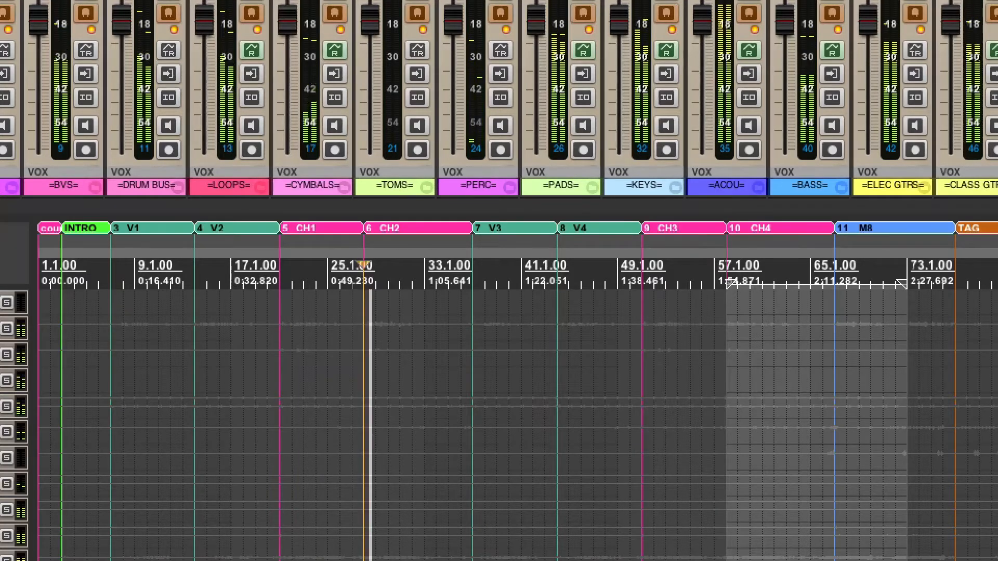
pyautogui.press(']')
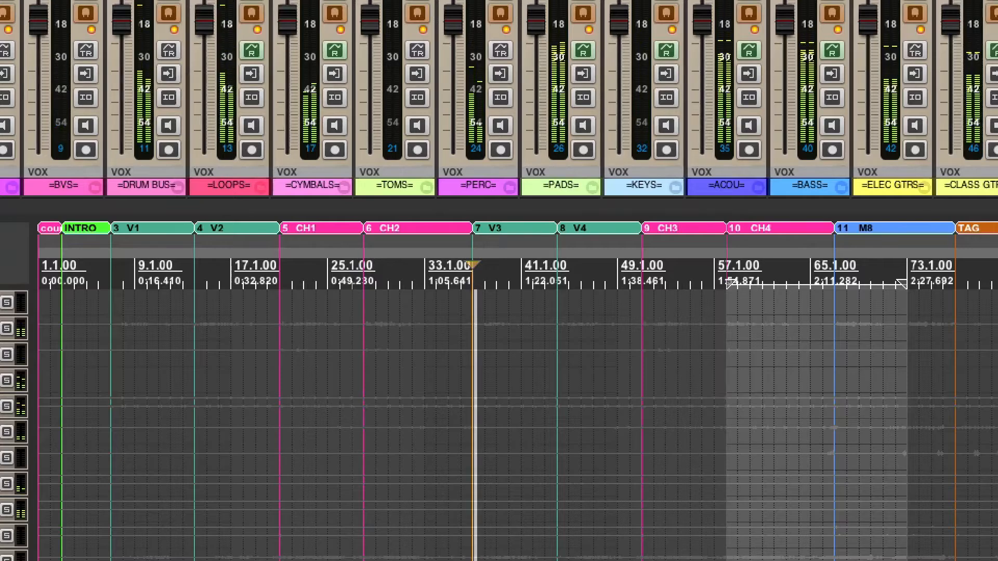
pyautogui.hotkey('ctrl', 'space')
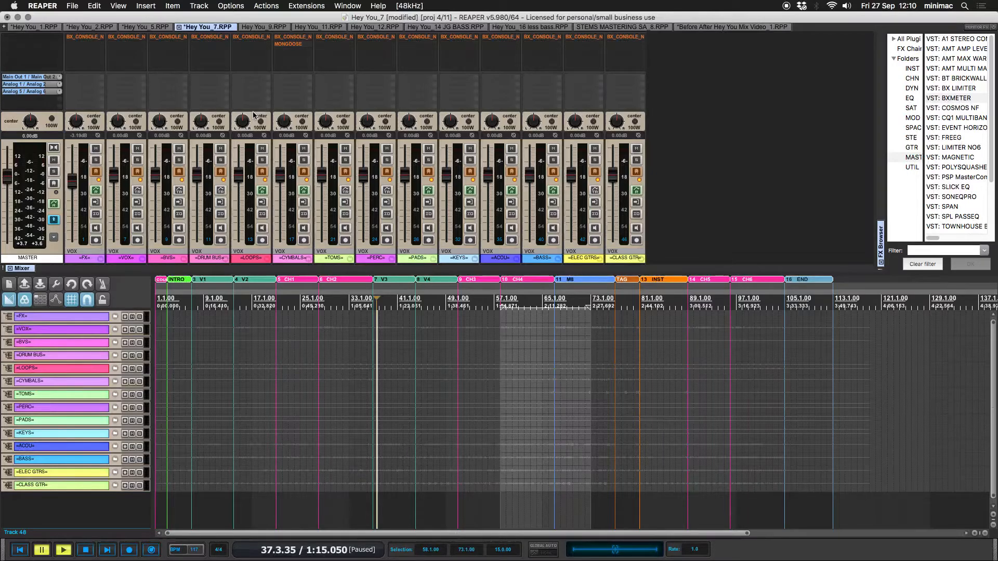
# Step: Look up which action is assigned to the shortcut Opt+Shift+M in the action list, and close the list
pyautogui.hotkey('shift', '/')
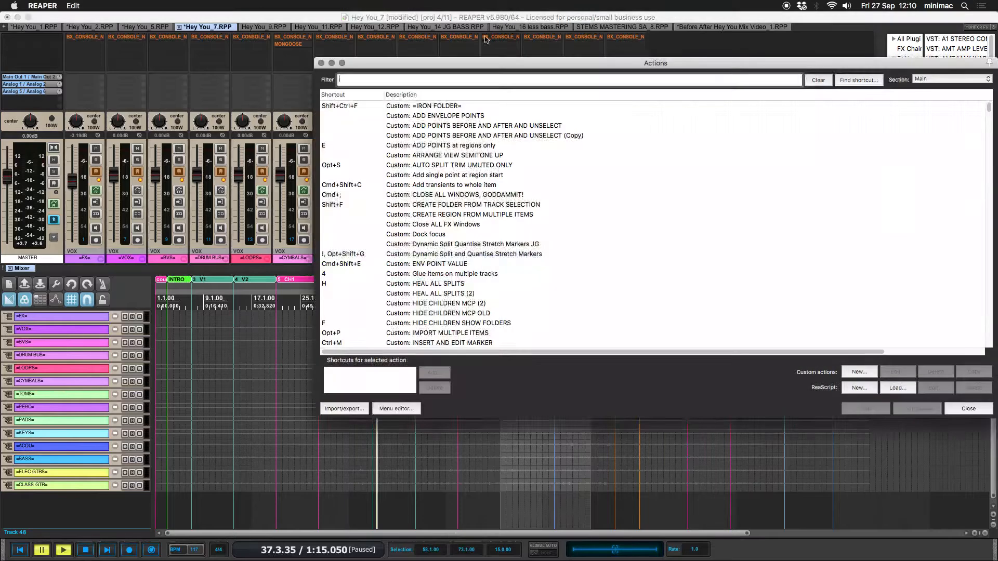
pyautogui.click(857, 80)
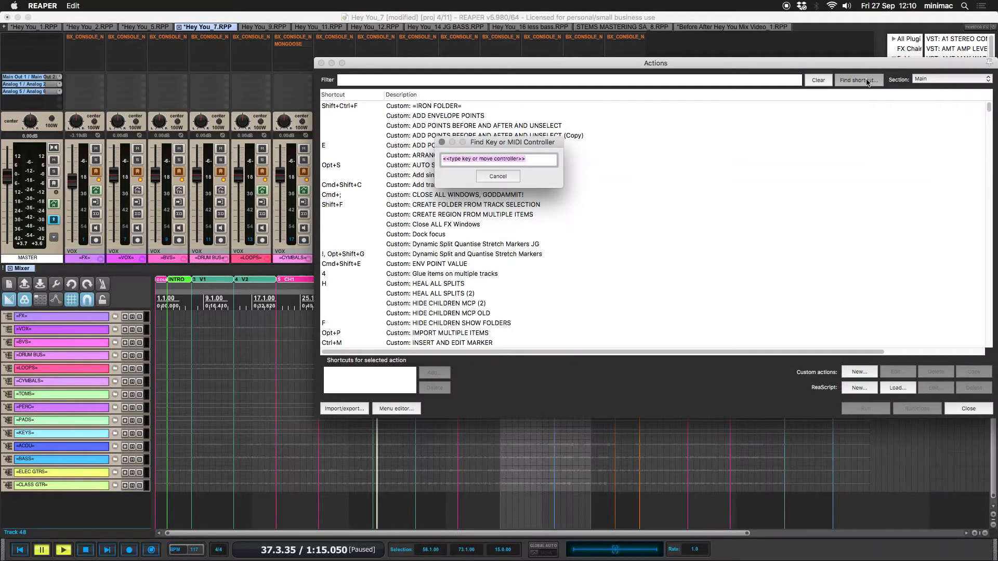
pyautogui.hotkey('alt', 'shift', 'm')
pyautogui.click(410, 344)
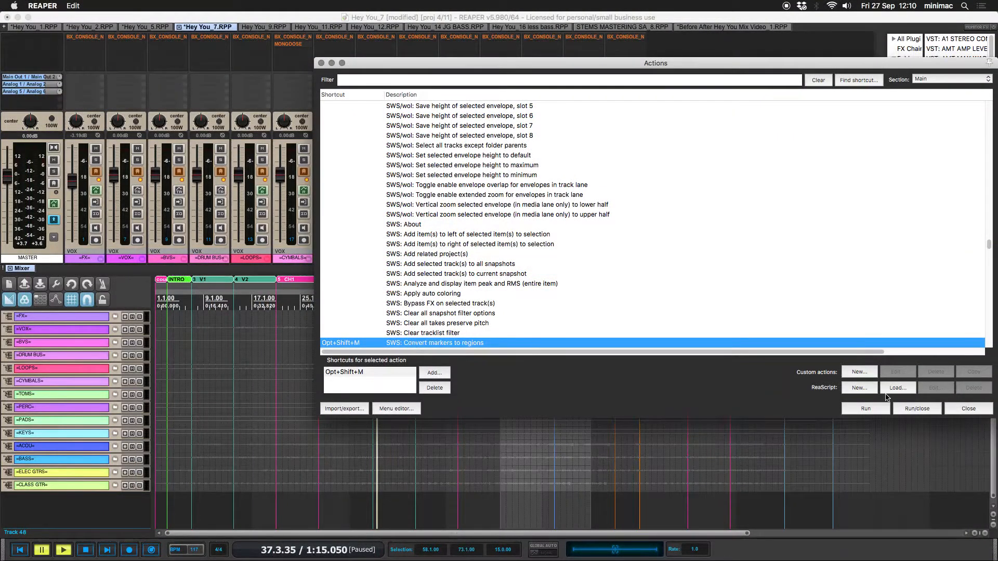
pyautogui.click(961, 409)
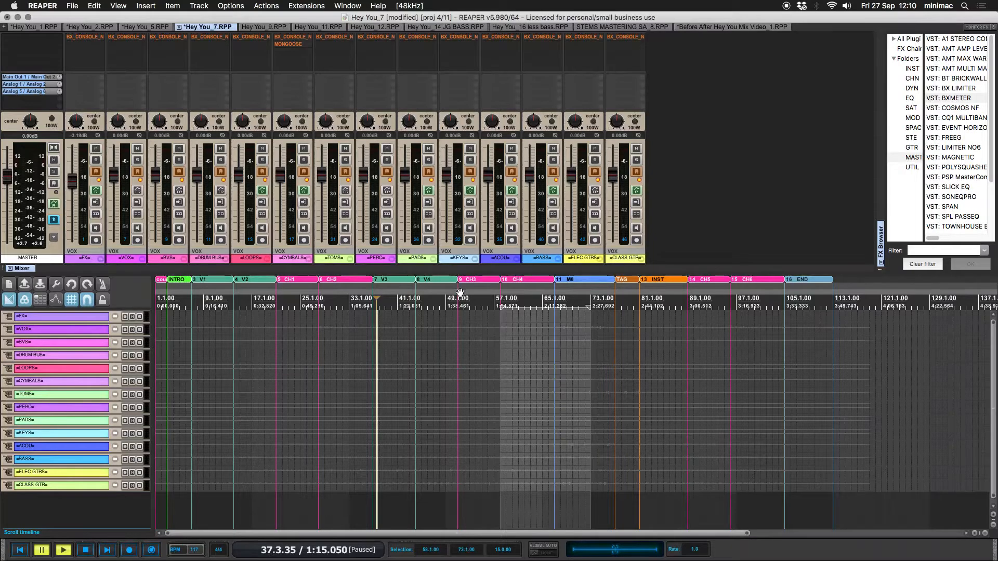
# Step: Review the SWS auto color rules, checking the colors of the BRIDGE, C and V filters, and close the window
pyautogui.click(307, 6)
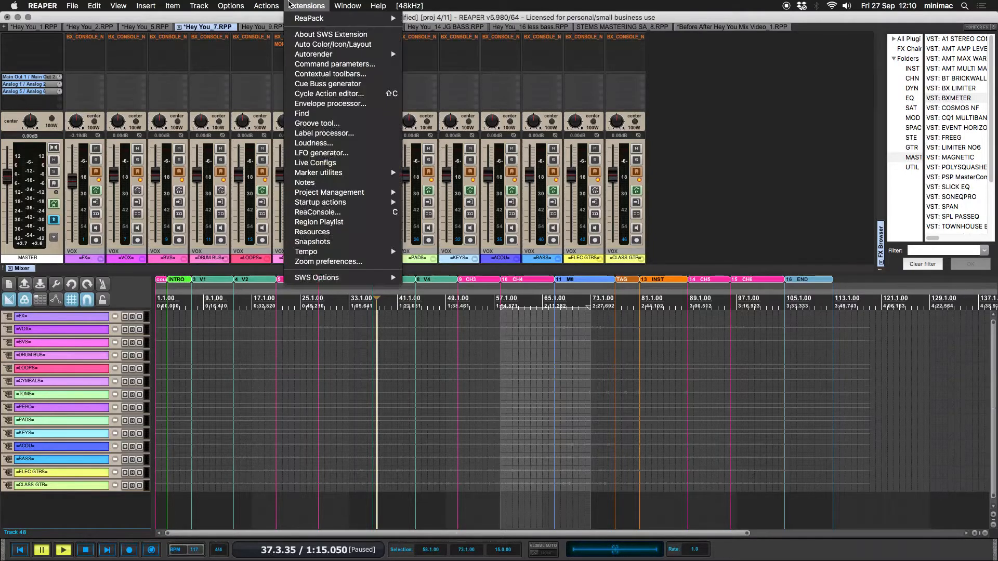
pyautogui.click(303, 45)
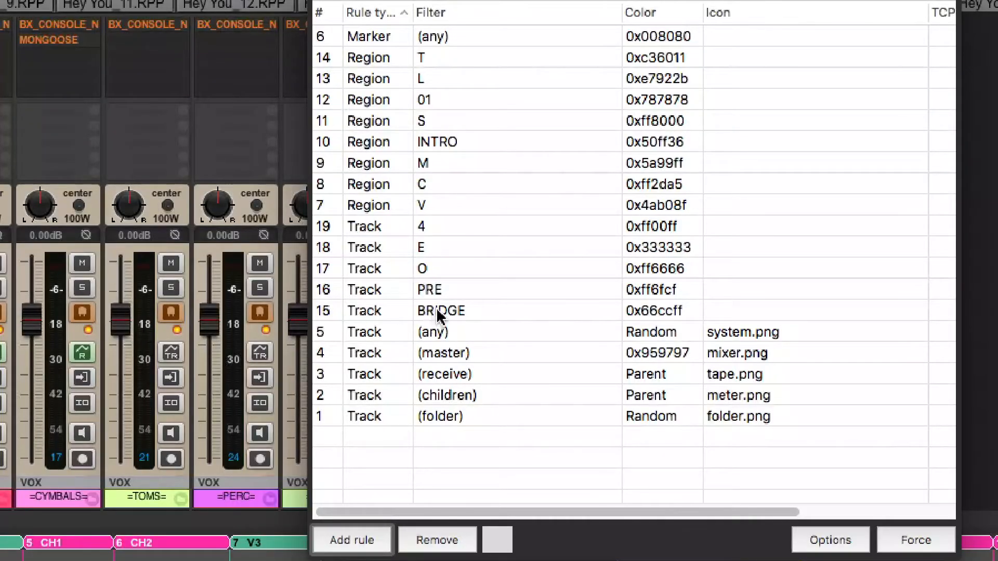
pyautogui.click(438, 313)
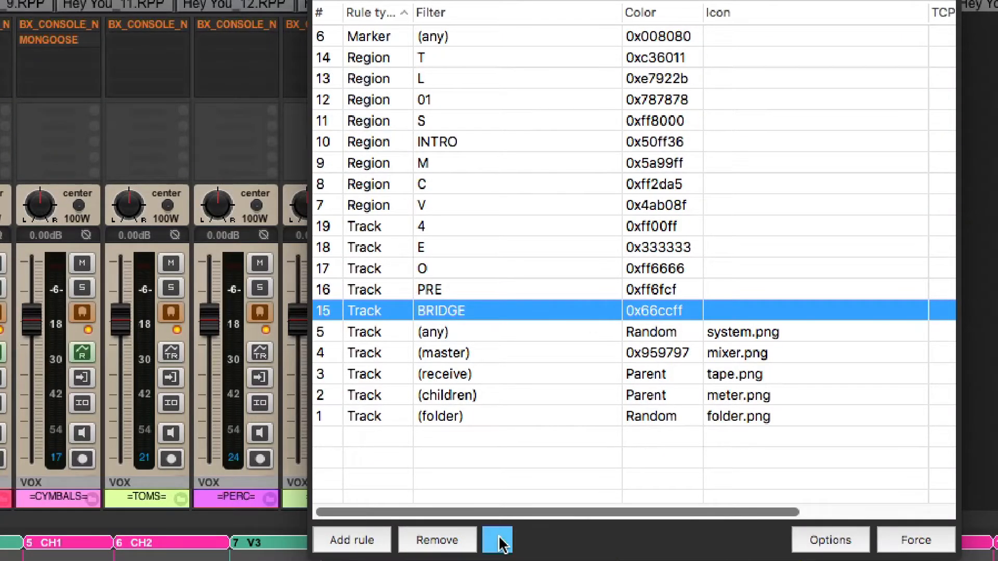
pyautogui.click(425, 186)
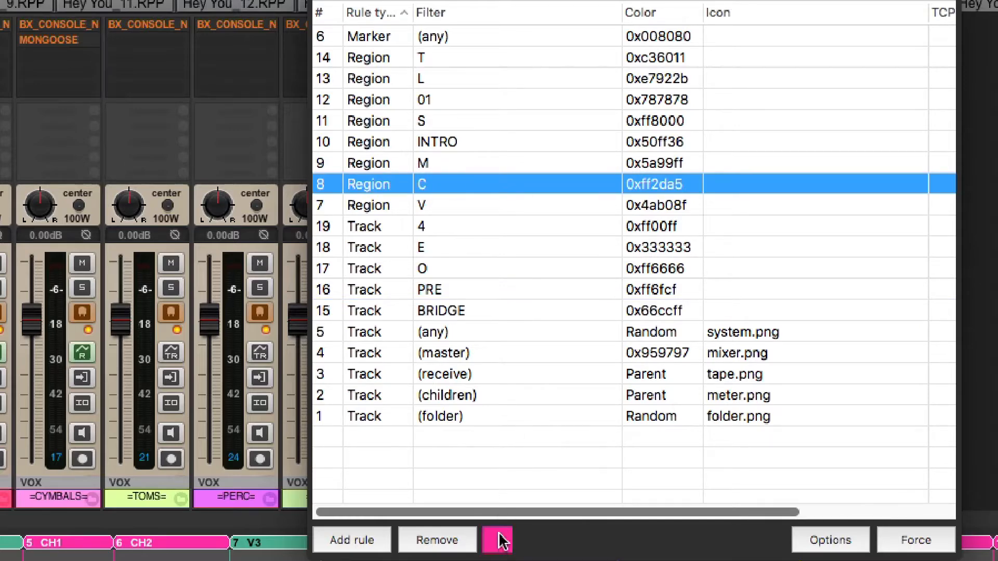
pyautogui.click(446, 208)
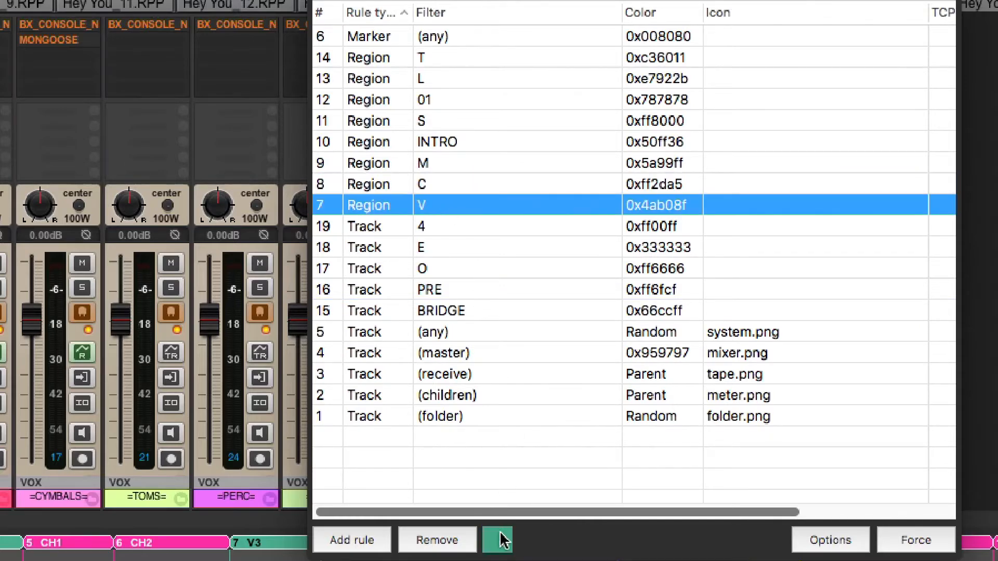
pyautogui.click(322, 1)
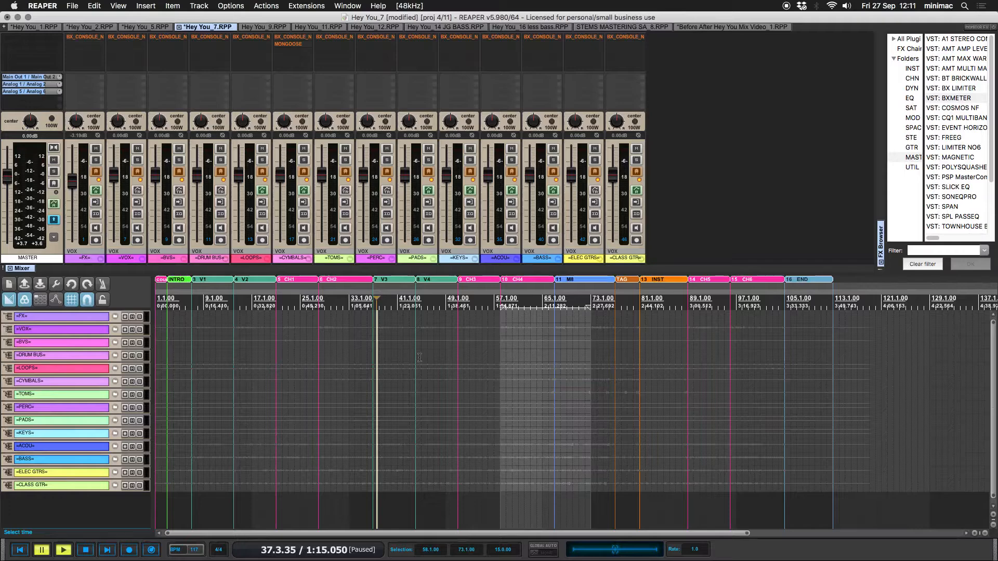
# Step: Show all tracks inside the folders and hide the mixer to view the full Hey_You_7 arrangement
pyautogui.press('F4')
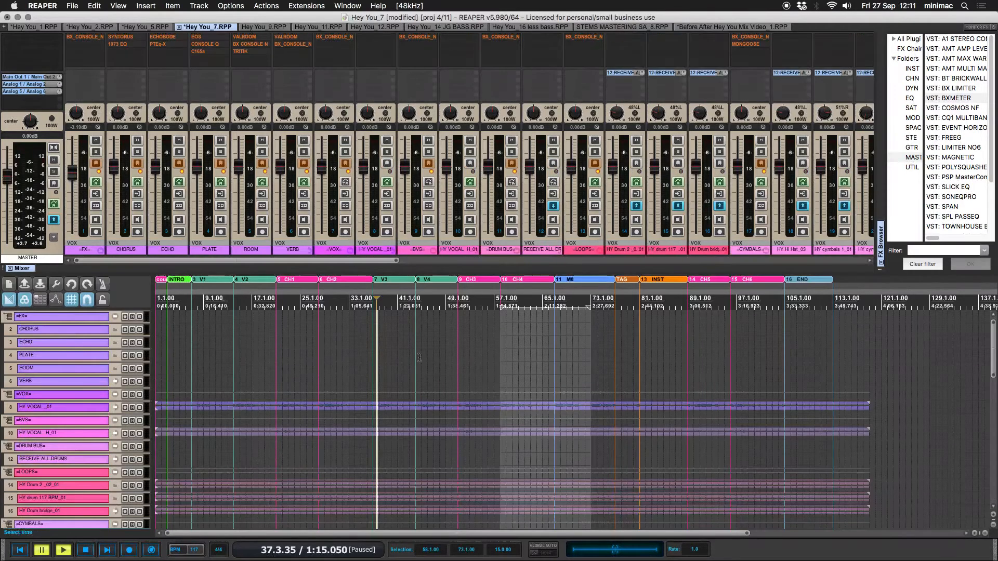
pyautogui.hotkey('alt', 'd')
pyautogui.scroll(-1, 340, 312)
pyautogui.scroll(1, 341, 311)
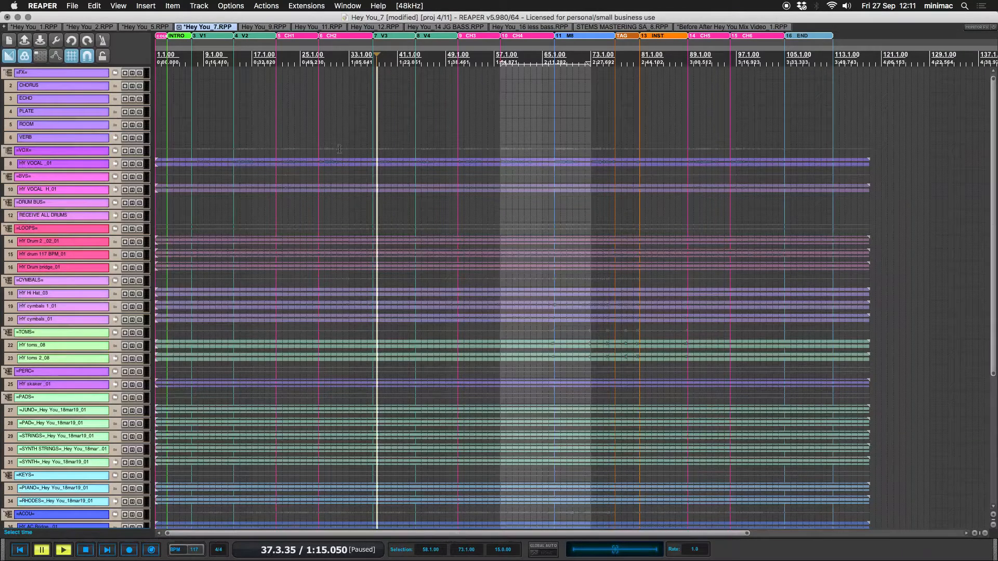
# Step: Move the edit cursor ahead to the start of region CH4, play from there, and show the mixer
pyautogui.press(']')
pyautogui.press(']')
pyautogui.press(']')
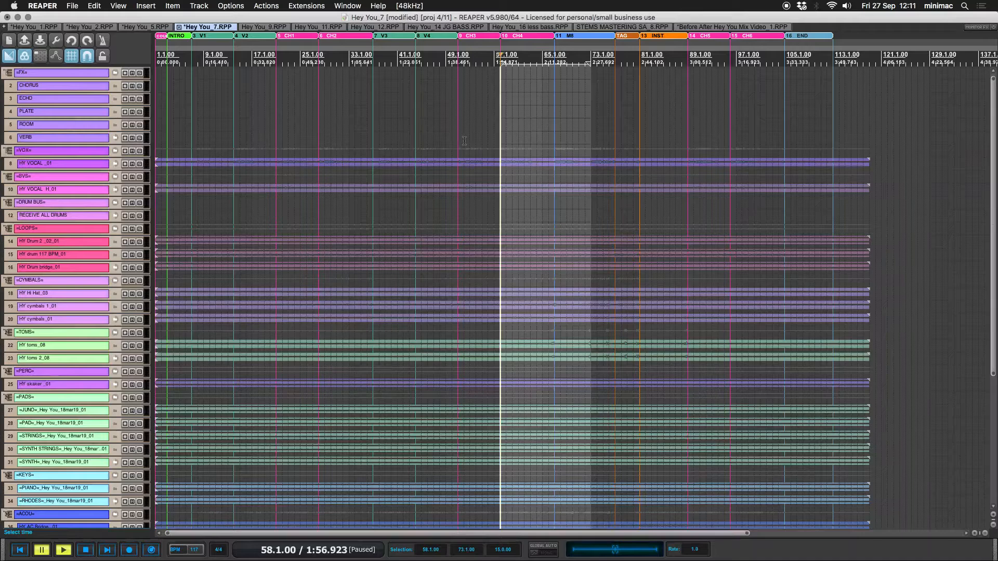
pyautogui.press('space')
pyautogui.press('super+m')
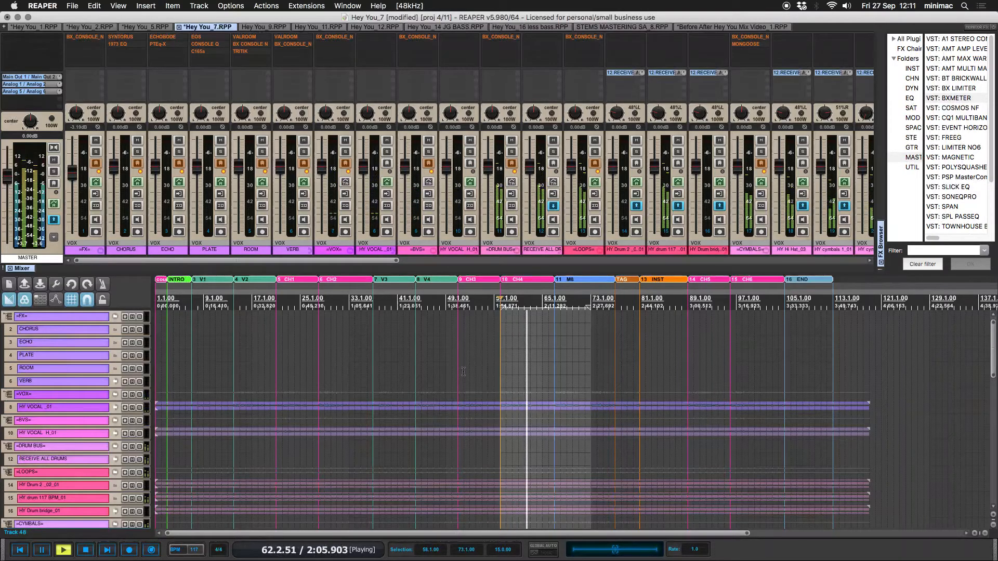
# Step: Open the Hey_You_9 project and reduce the track view to the folder tracks only
pyautogui.click(262, 29)
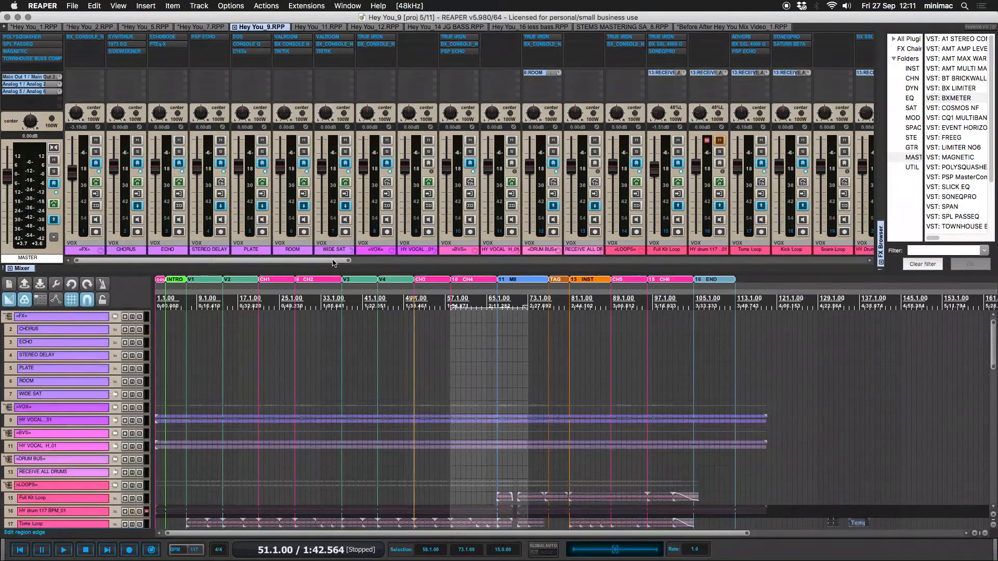
pyautogui.press('F1')
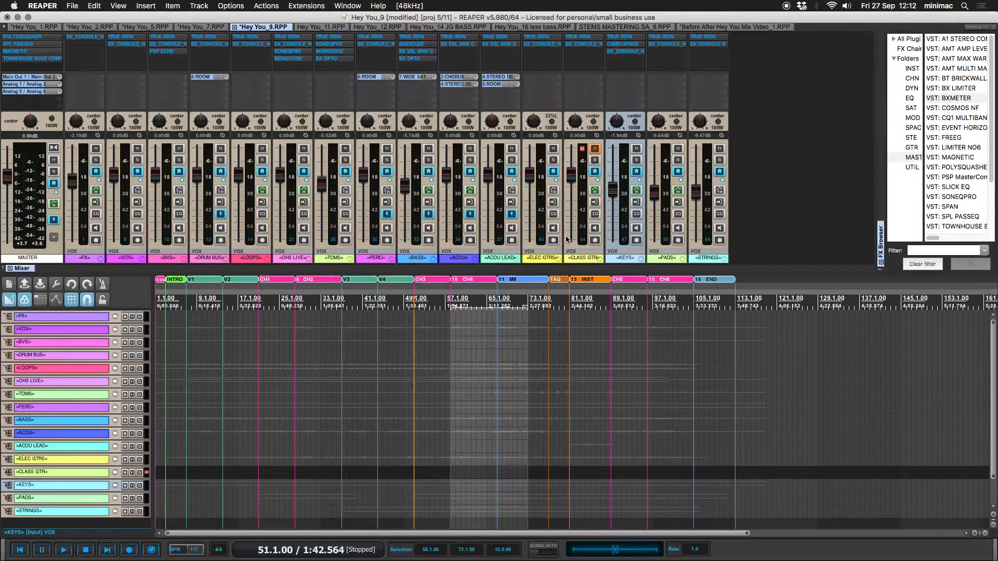
pyautogui.press('F1')
pyautogui.moveTo(319, 263); pyautogui.dragTo(513, 264)
# Step: Show only the =OHS LIVE= folder with its child tracks, and return to the view of all folders
pyautogui.click(376, 250)
pyautogui.press('F2')
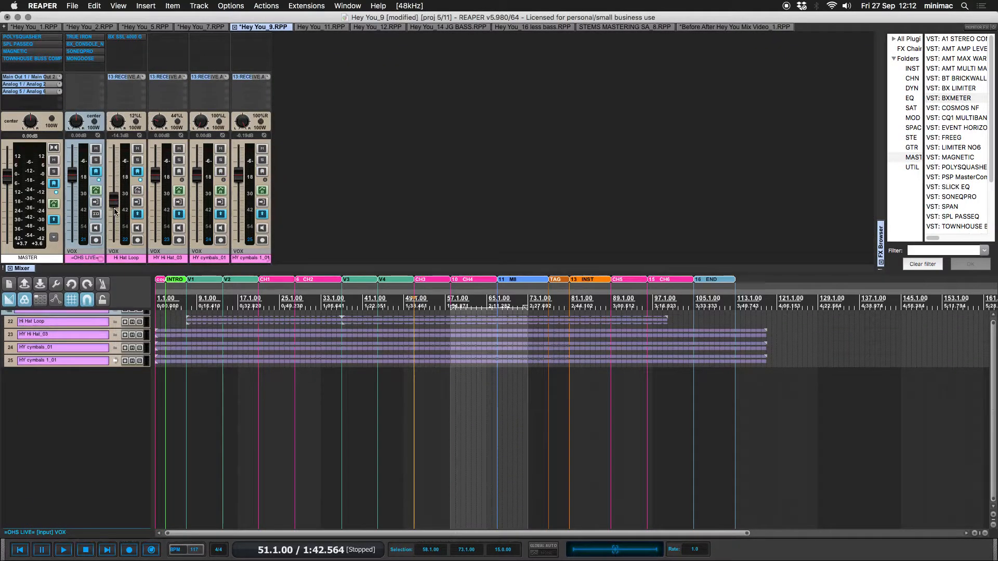
pyautogui.press('F1')
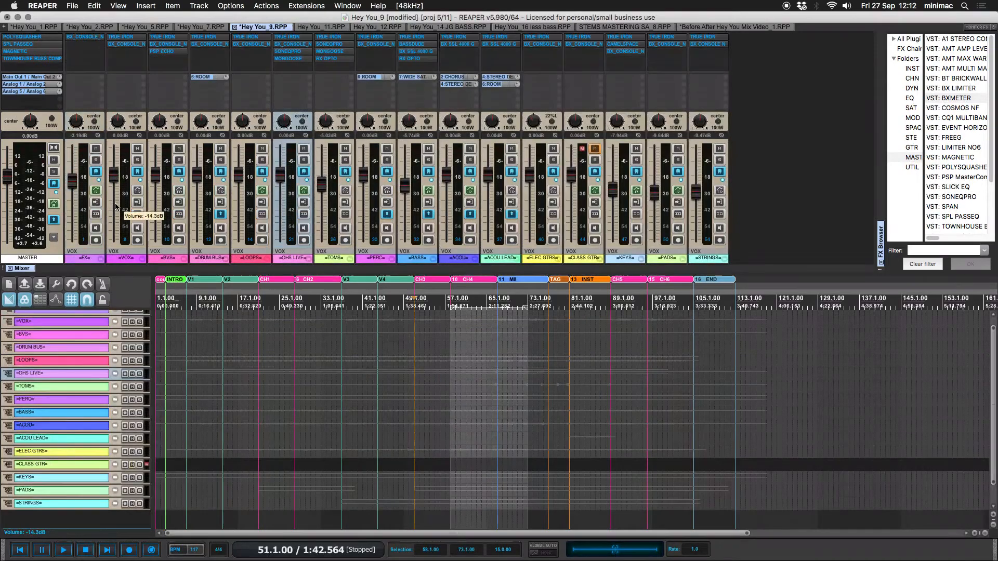
# Step: Show only the =STRINGS= folder with its child tracks, and return to the view of all folders
pyautogui.click(710, 256)
pyautogui.press('F2')
pyautogui.press('F3')
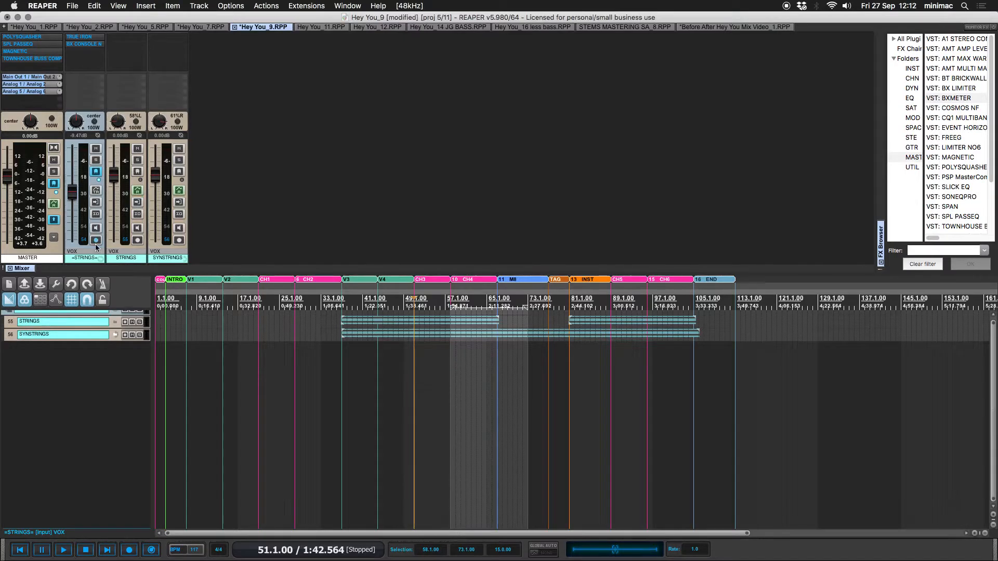
pyautogui.click(82, 259)
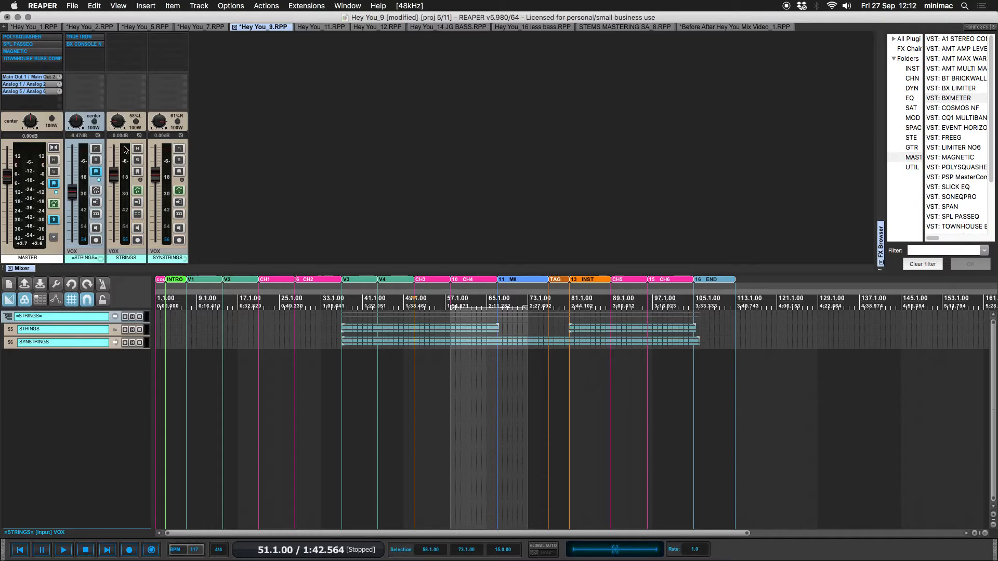
pyautogui.press('F1')
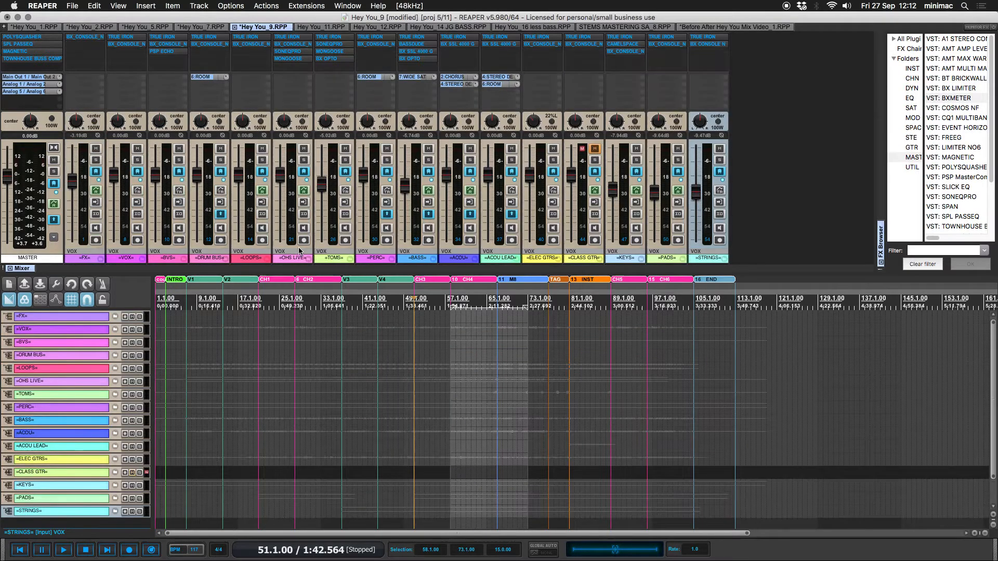
# Step: Hide the mixer, switch between the selected folder's tracks and the all-folders view, and show the mixer again
pyautogui.press('super+m')
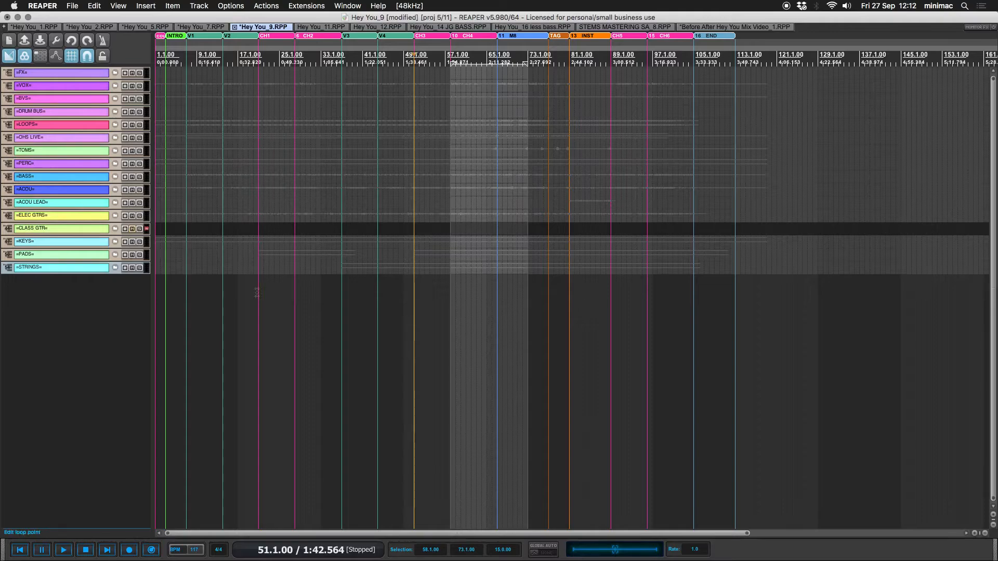
pyautogui.press('F2')
pyautogui.press('F1')
pyautogui.press('super+m')
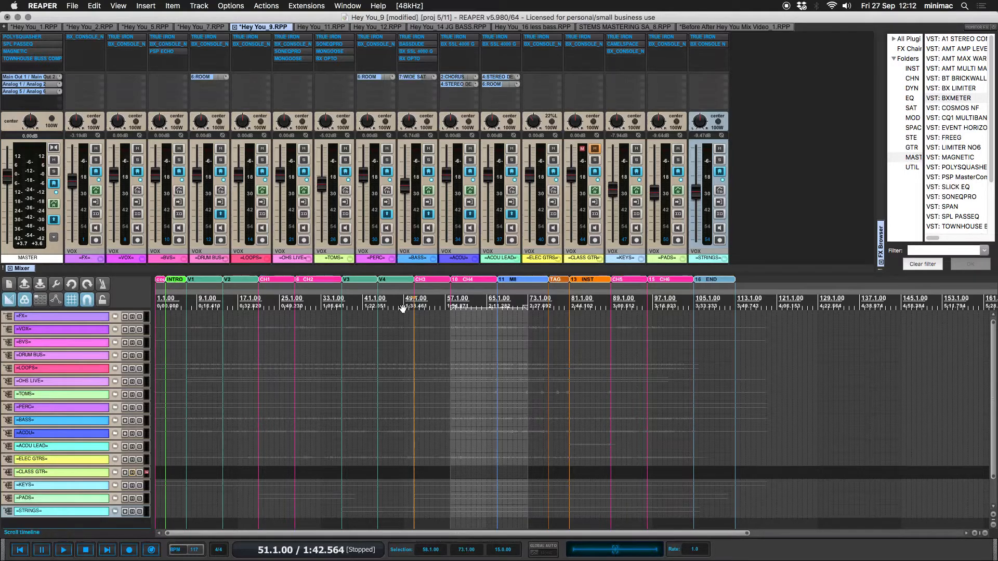
# Step: Play the soloed =LOOPS= folder in the Hey_You_7 project, solo its HY drum 117 BPM_01 track, and pause
pyautogui.press('space')
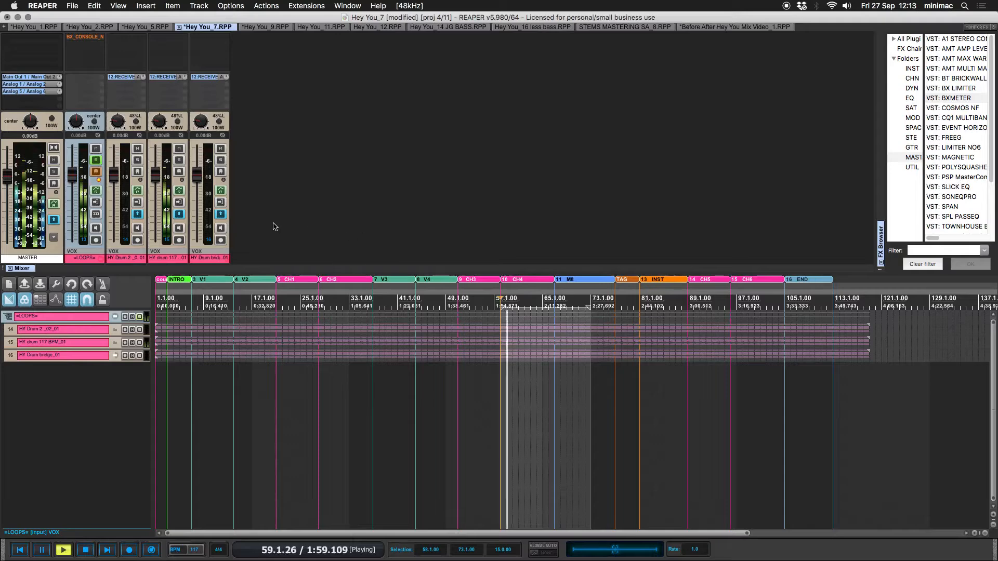
pyautogui.click(179, 161)
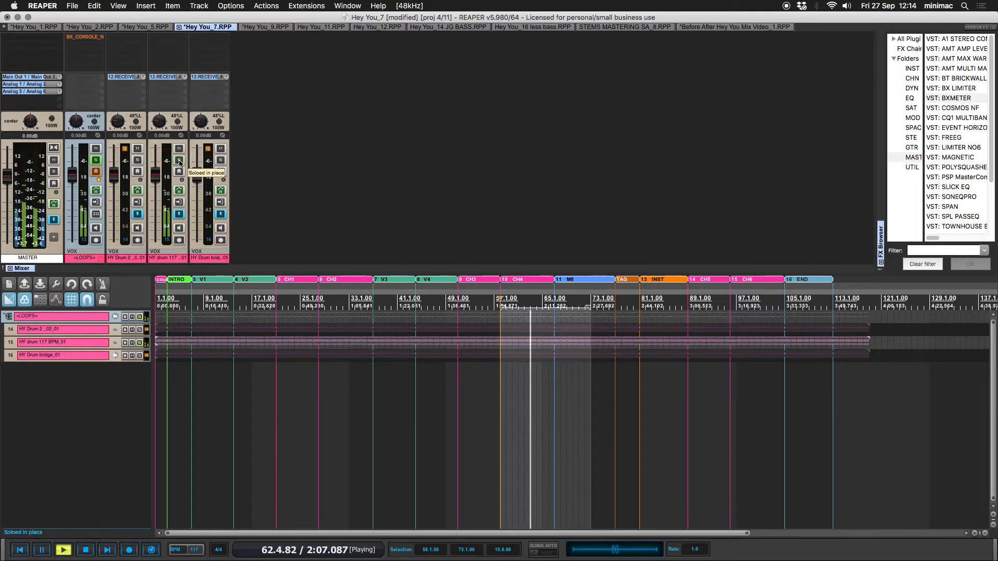
pyautogui.hotkey('ctrl', 'space')
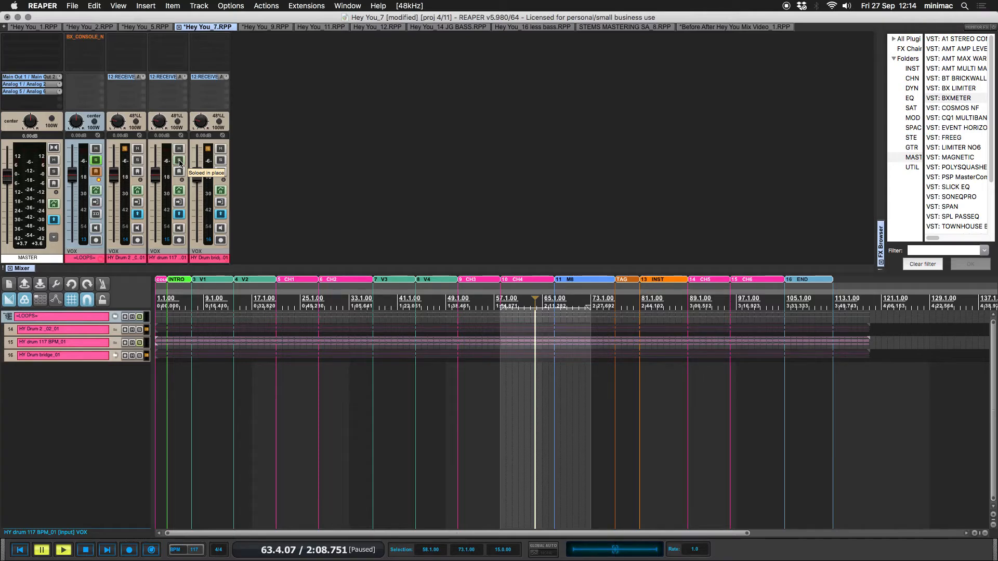
pyautogui.click(179, 161)
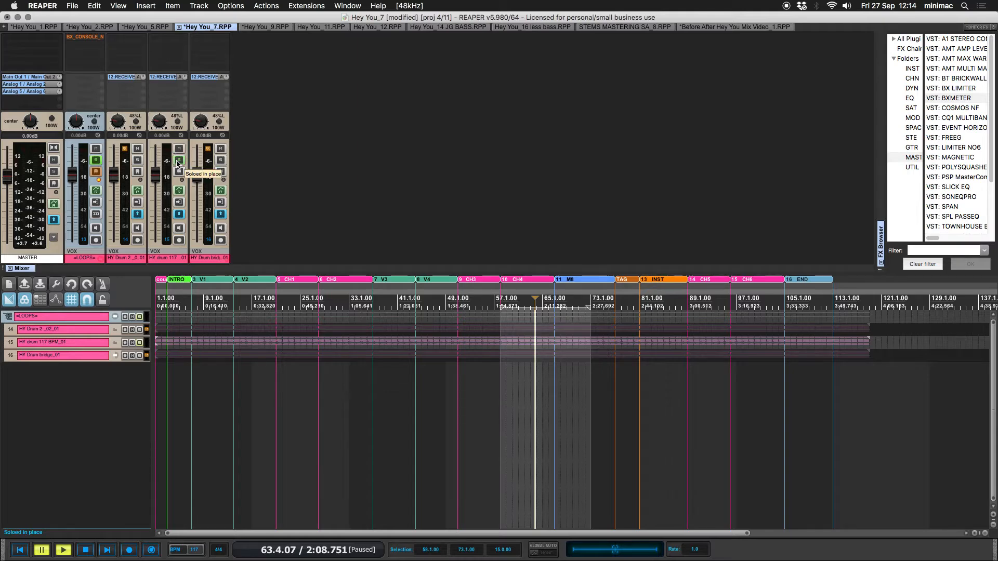
# Step: Replay the soloed HY drum 117 BPM_01 loop from the start of region CH4, and pause
pyautogui.press('[')
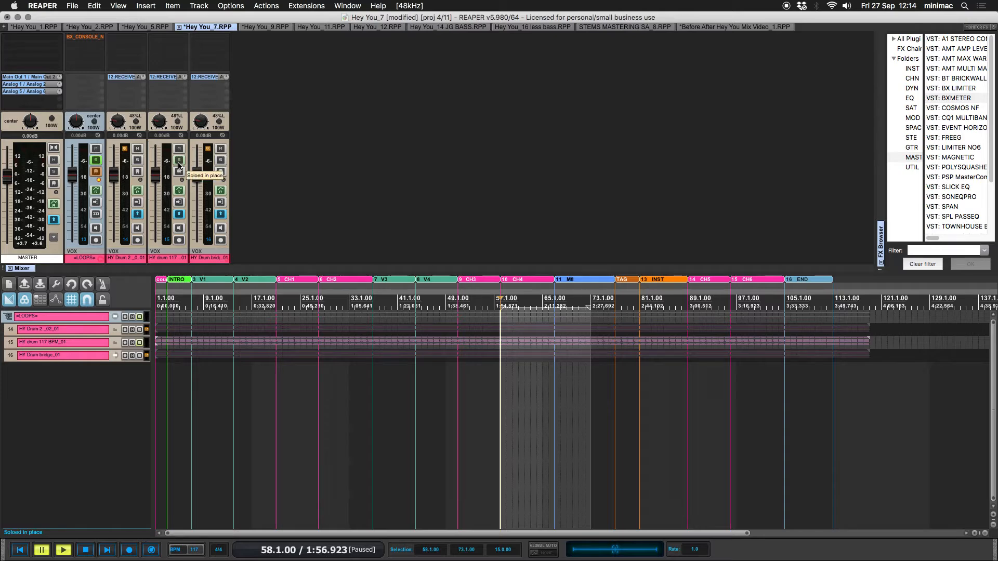
pyautogui.press('space')
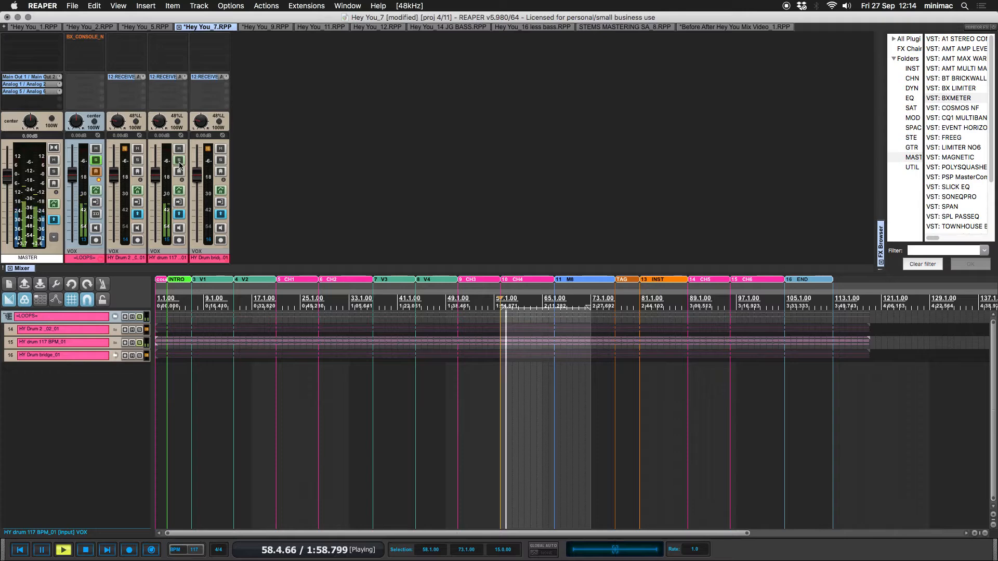
pyautogui.press('space')
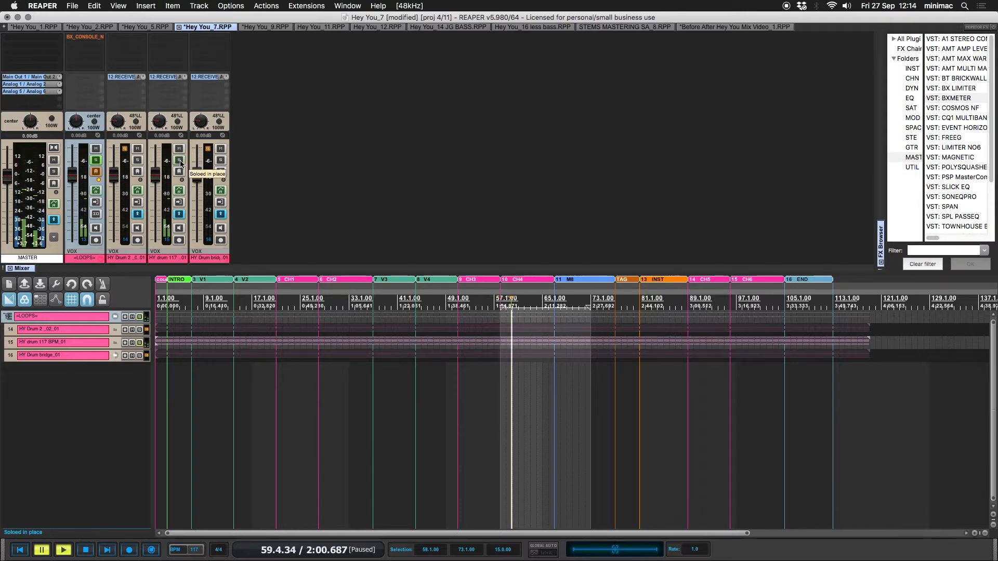
# Step: Switch to the Hey_You_9 project, solo its =LOOPS= folder, and return the edit cursor to the start of region CH4
pyautogui.hotkey('ctrl', 'Tab')
pyautogui.click(240, 260)
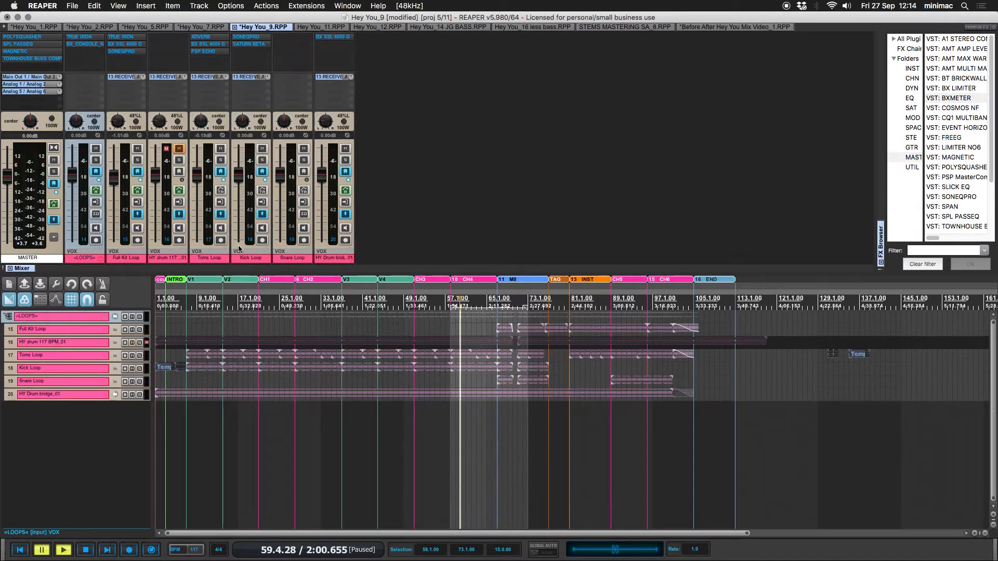
pyautogui.press('Home')
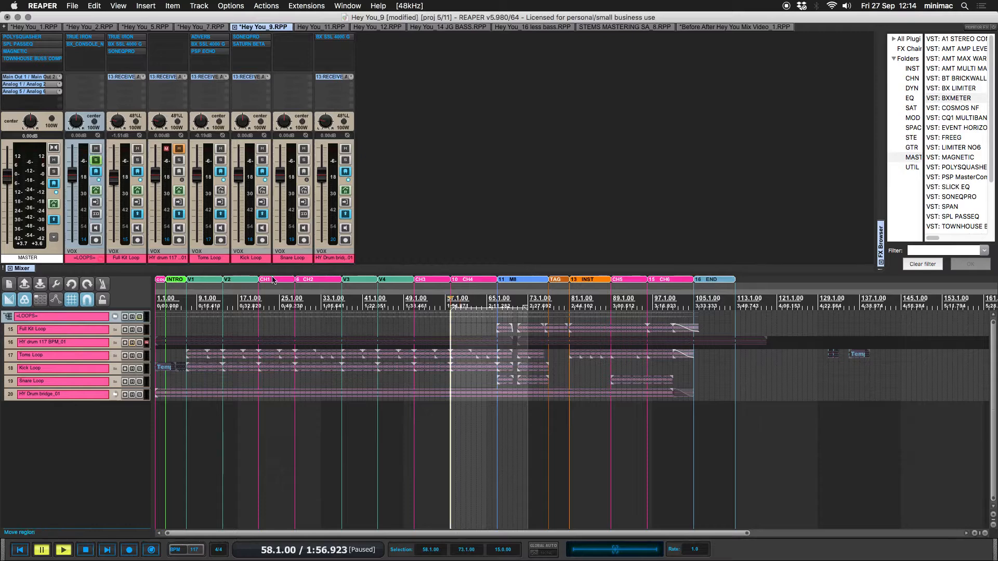
# Step: Play the soloed =LOOPS= folder in Hey_You_9 twice within region CH4, and pause
pyautogui.press('space')
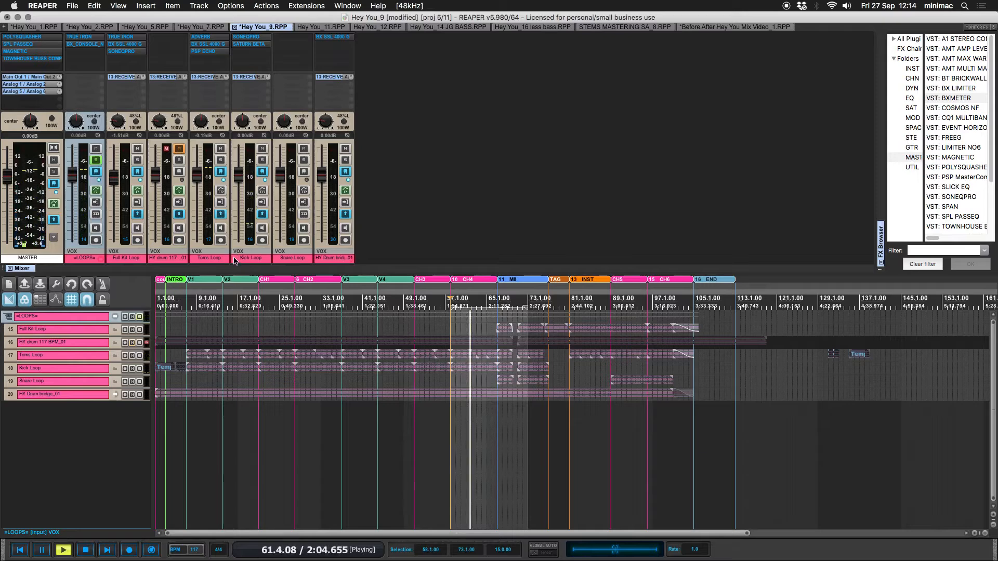
pyautogui.hotkey('ctrl', 'space')
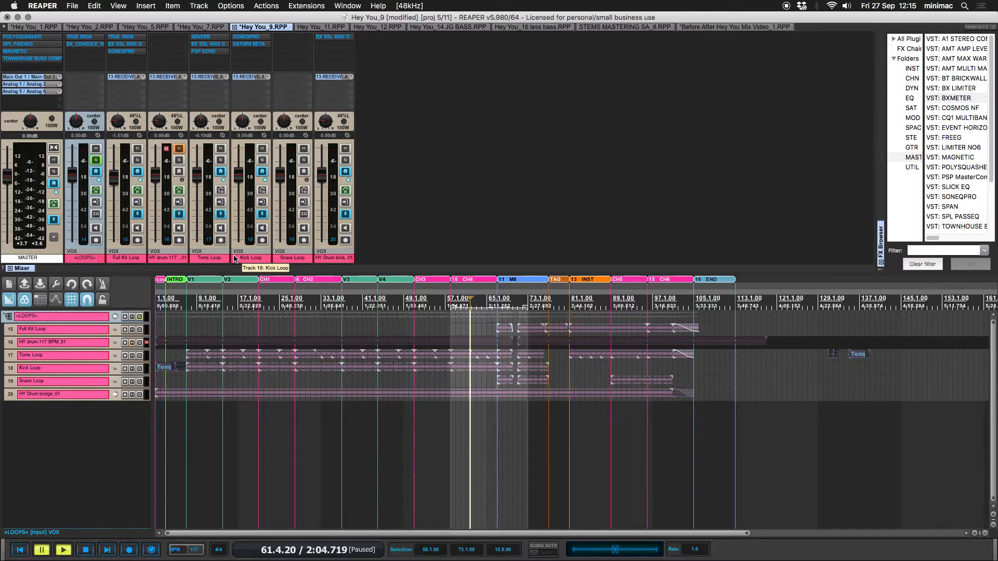
pyautogui.press('space')
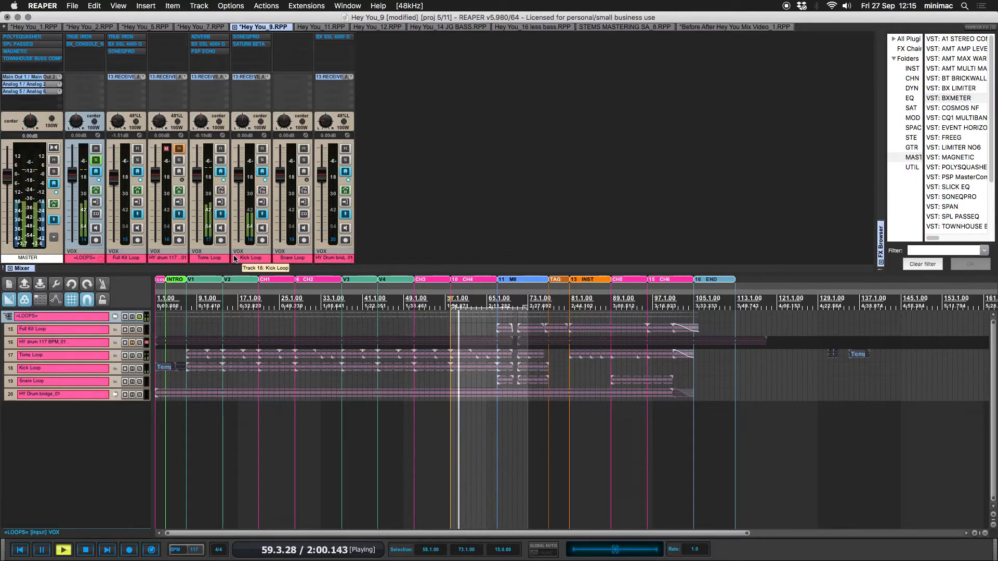
pyautogui.hotkey('ctrl', 'space')
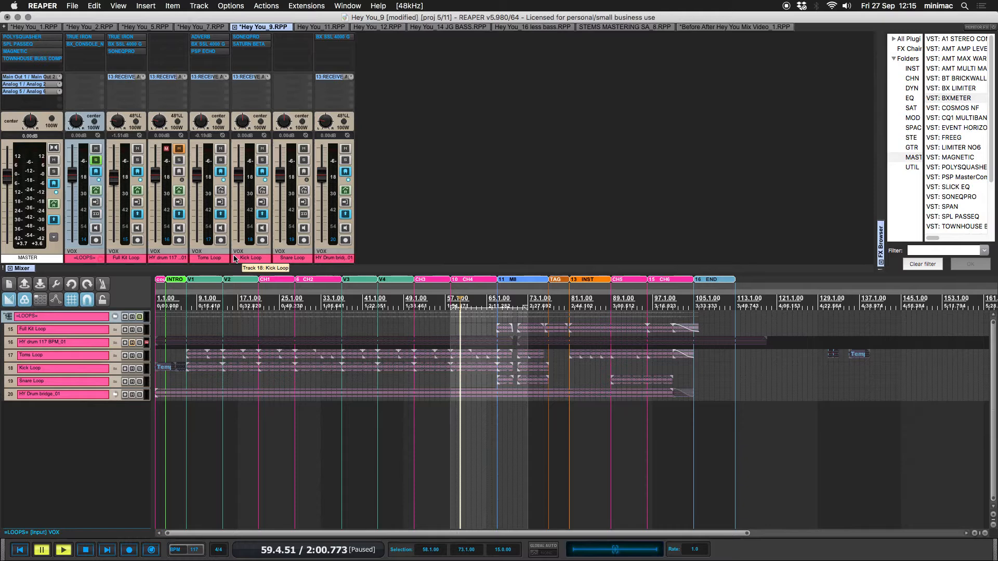
# Step: Show the all-folders view in Hey_You_9, unsolo the =LOOPS= folder, play the full mix in region CH4, and pause
pyautogui.press('F4')
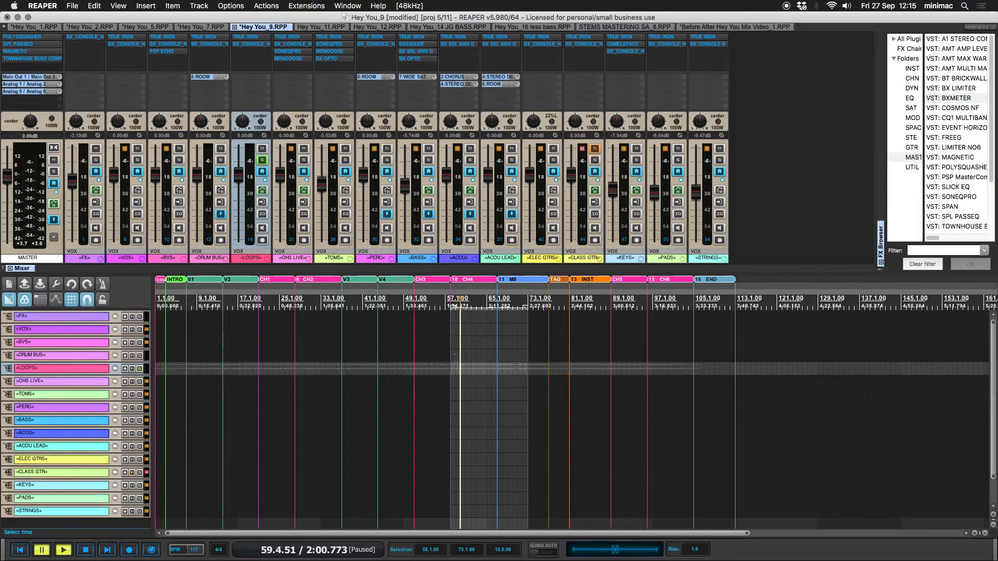
pyautogui.press('space')
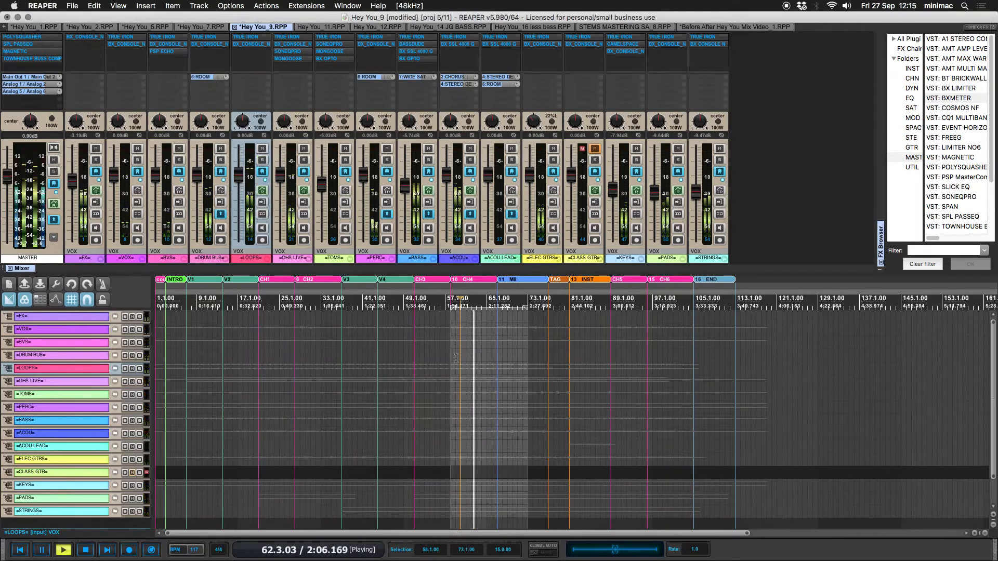
pyautogui.hotkey('ctrl', 'space')
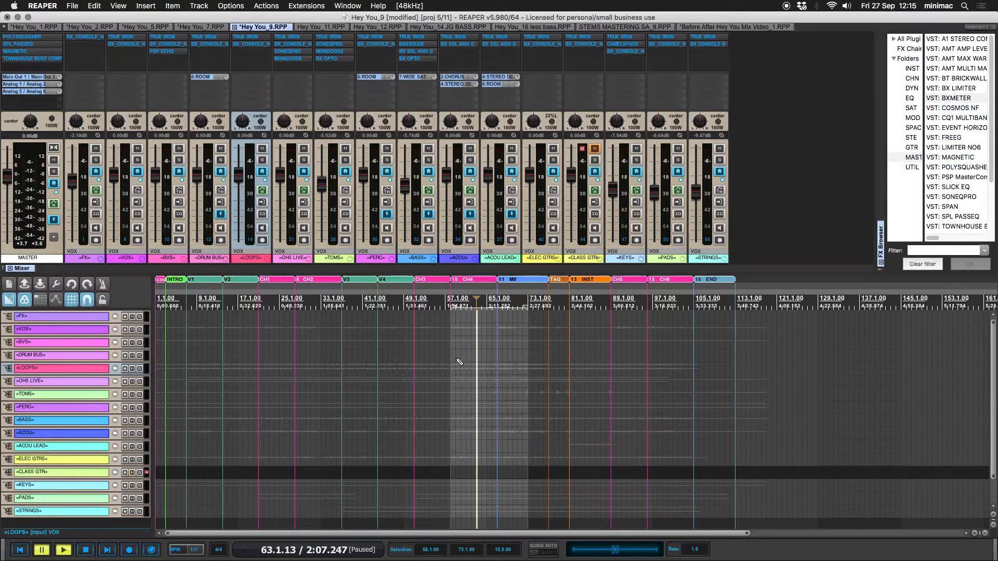
# Step: Compare the Hey_You_9 mix from the start of region CH4 with all track FX bypassed and with them enabled, and pause
pyautogui.press('space')
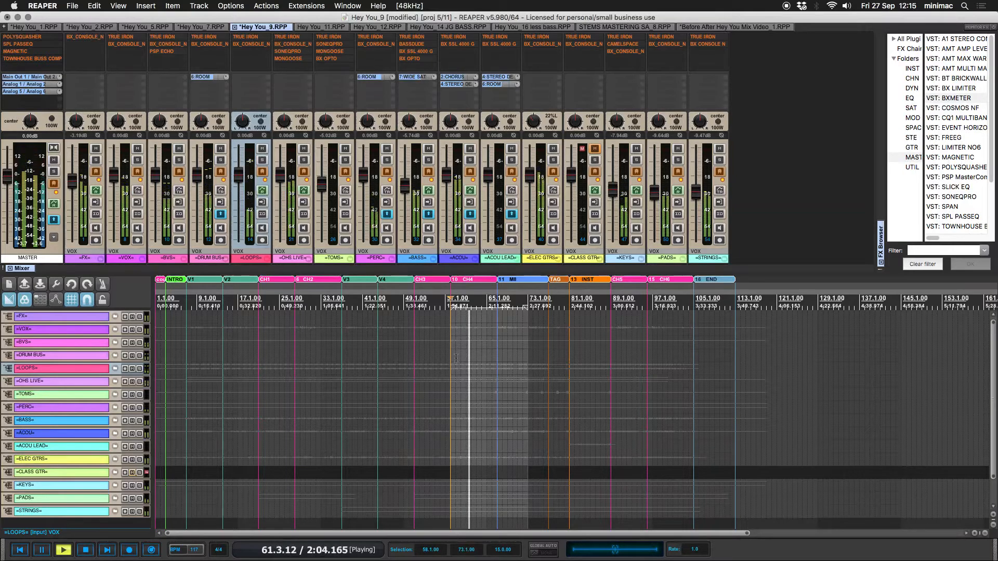
pyautogui.press('space')
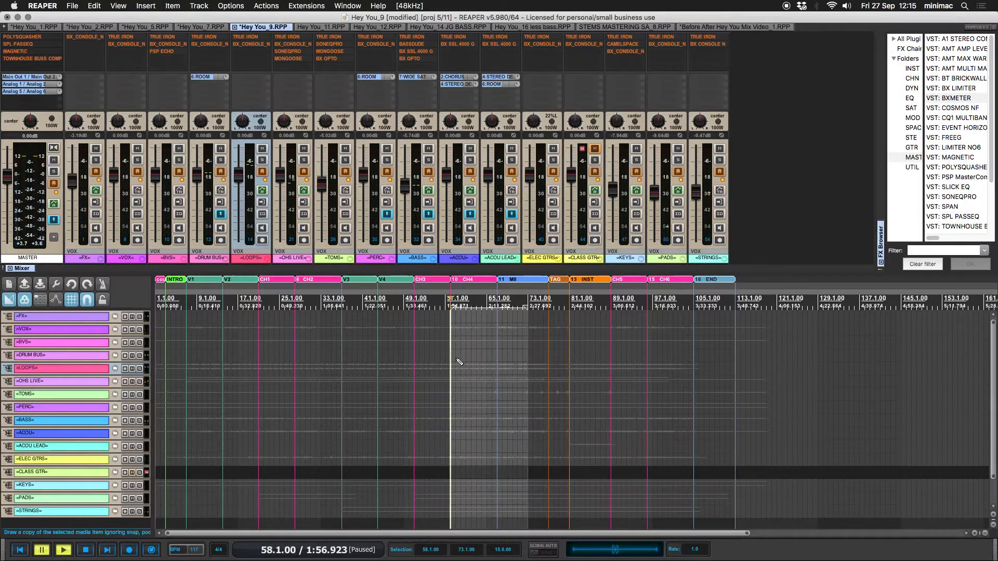
pyautogui.press('alt+shift+super+b')
pyautogui.press('space')
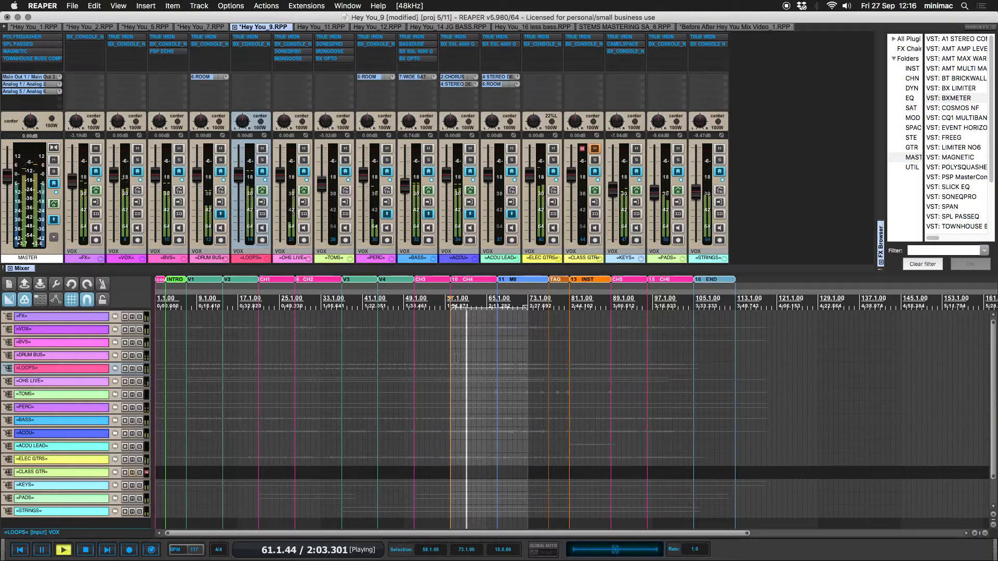
pyautogui.press('space')
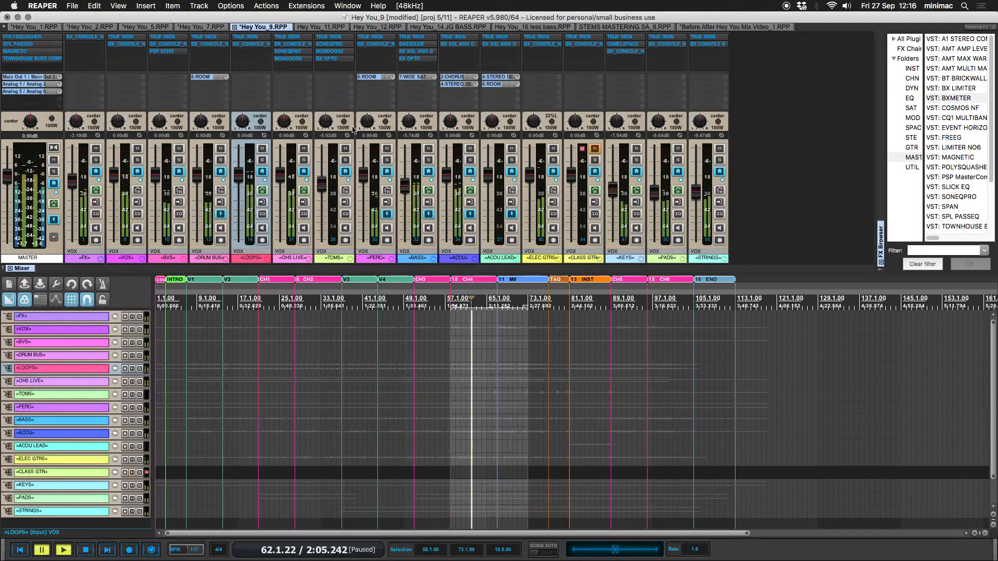
# Step: View the Hey_You_11 project, switch to Hey_You_12, and play its mix from the start of region CH4
pyautogui.click(320, 27)
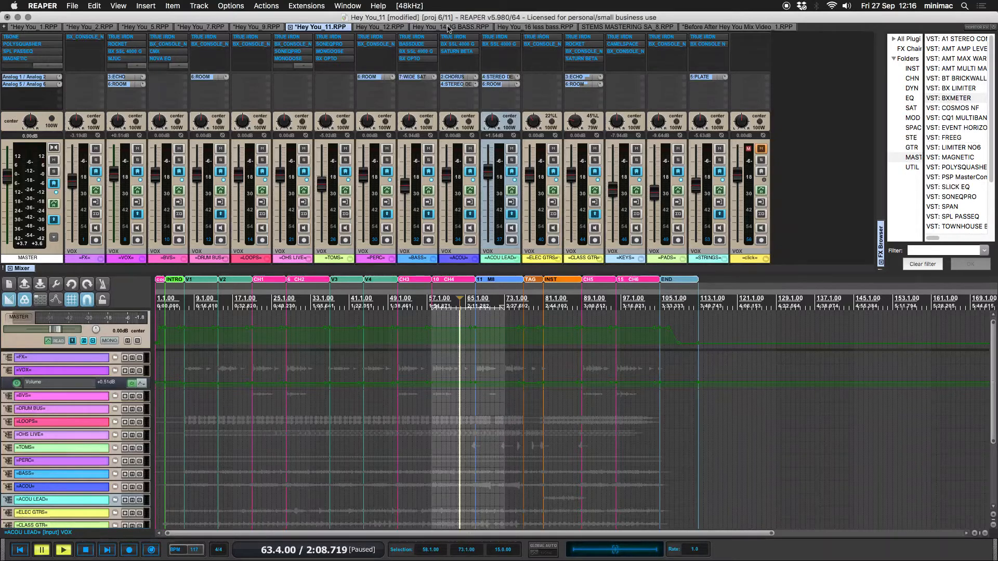
pyautogui.click(378, 27)
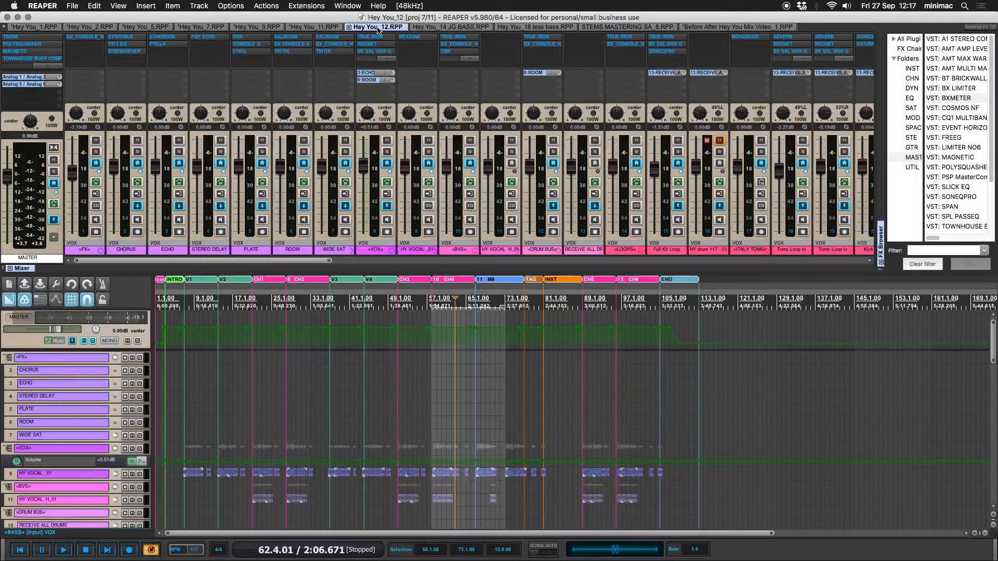
pyautogui.click(425, 327)
pyautogui.press('space')
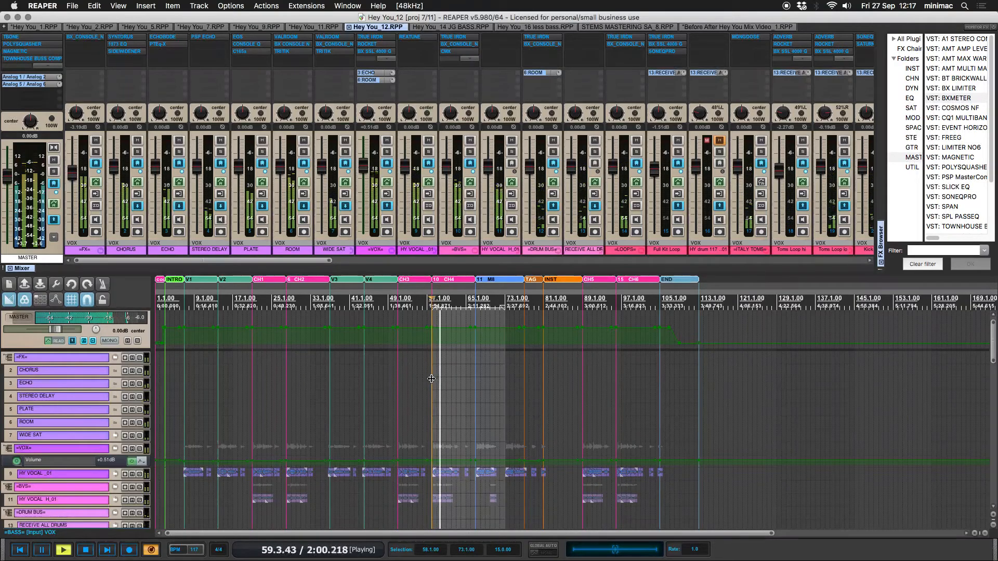
# Step: Show the all-folders view in Hey_You_12 during playback, and pause
pyautogui.press('XF86AudioRaiseVolume')
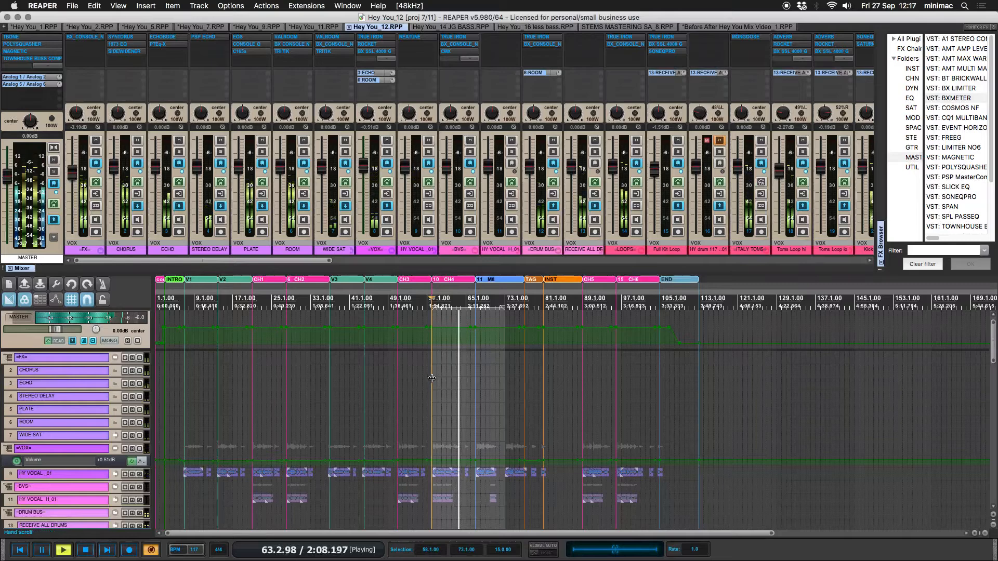
pyautogui.press('F4')
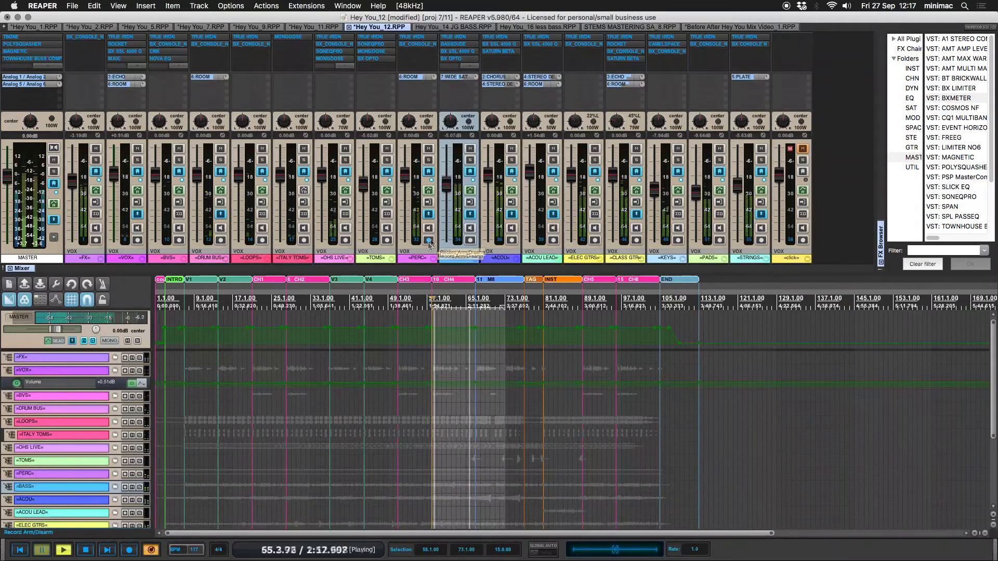
pyautogui.press('space')
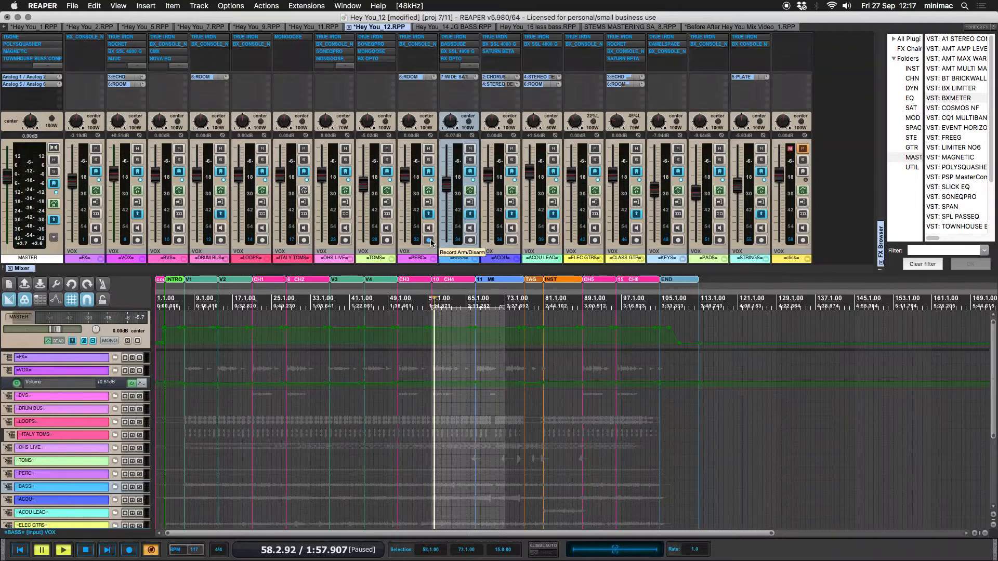
# Step: Switch to the Hey_You_14 JG BASS project, play from the start of region CH4, and solo the =BASS= folder
pyautogui.click(437, 28)
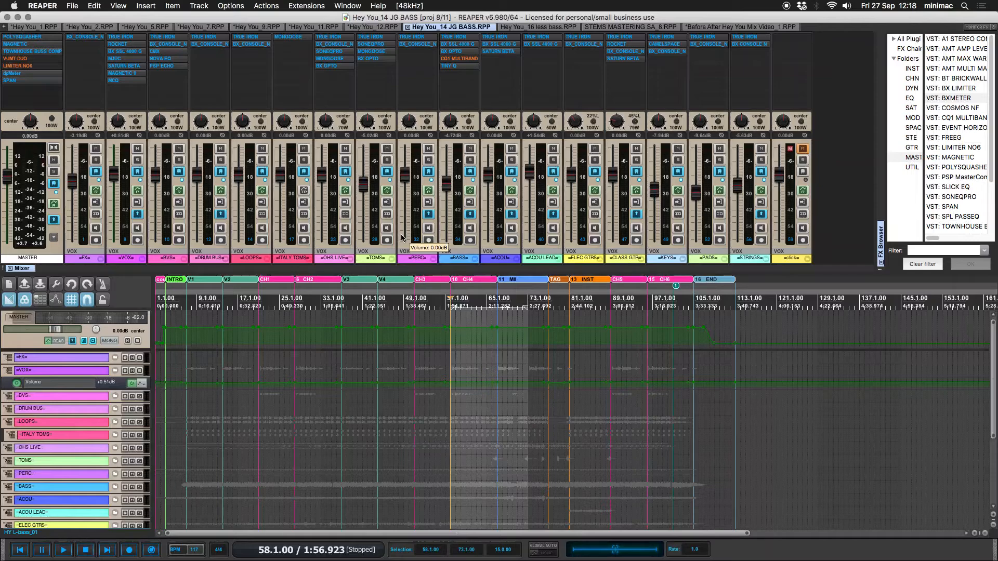
pyautogui.press('space')
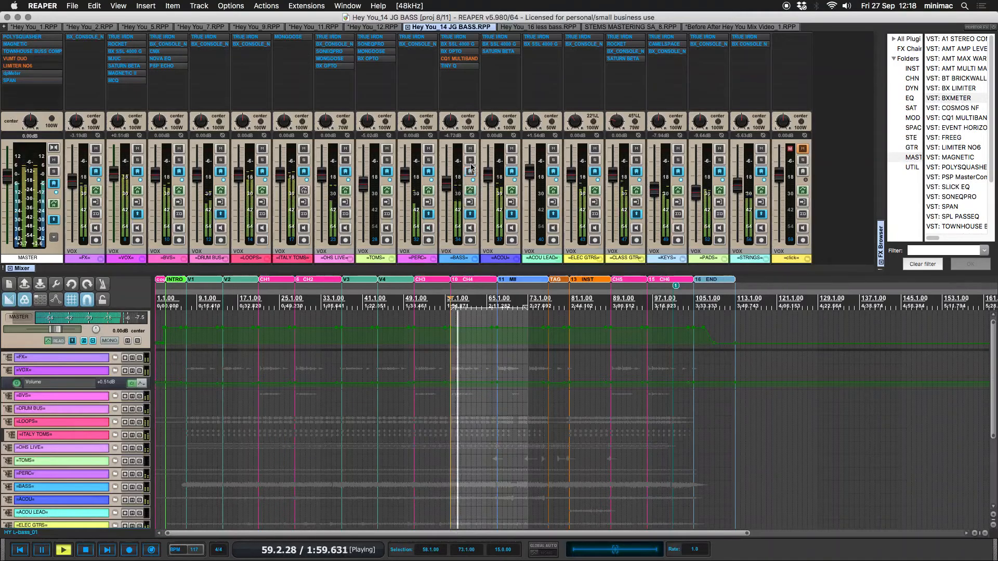
pyautogui.click(471, 161)
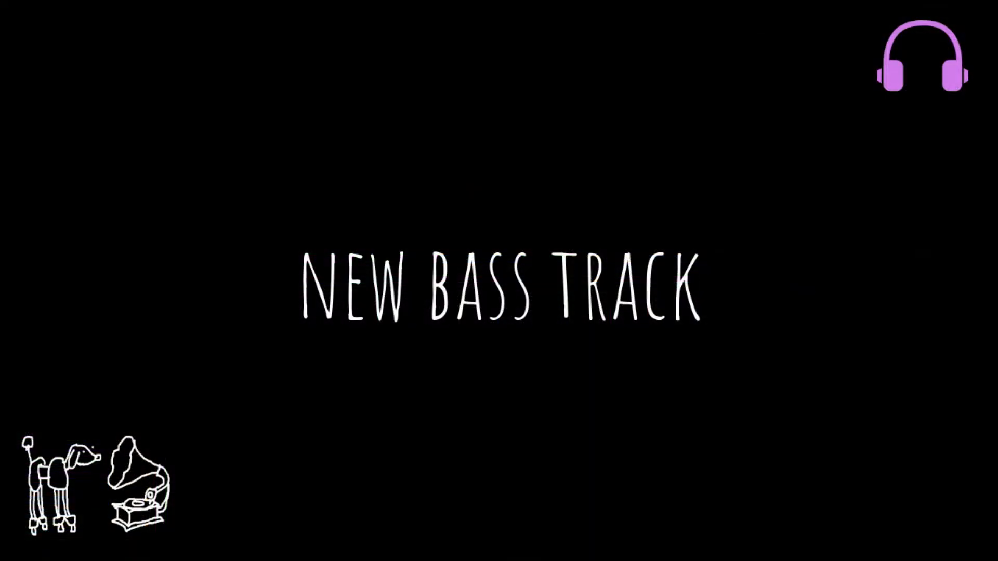